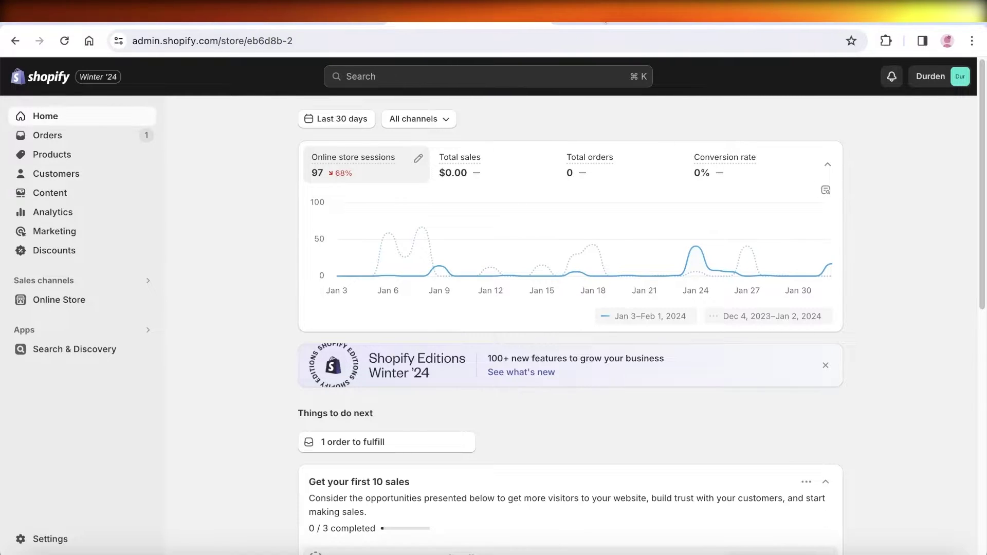
Step: Switch to the DSers website and review its homepage sections on integrations, features and how AliExpress dropshipping works
{"action": "left_click", "coordinate": [593, 18]}
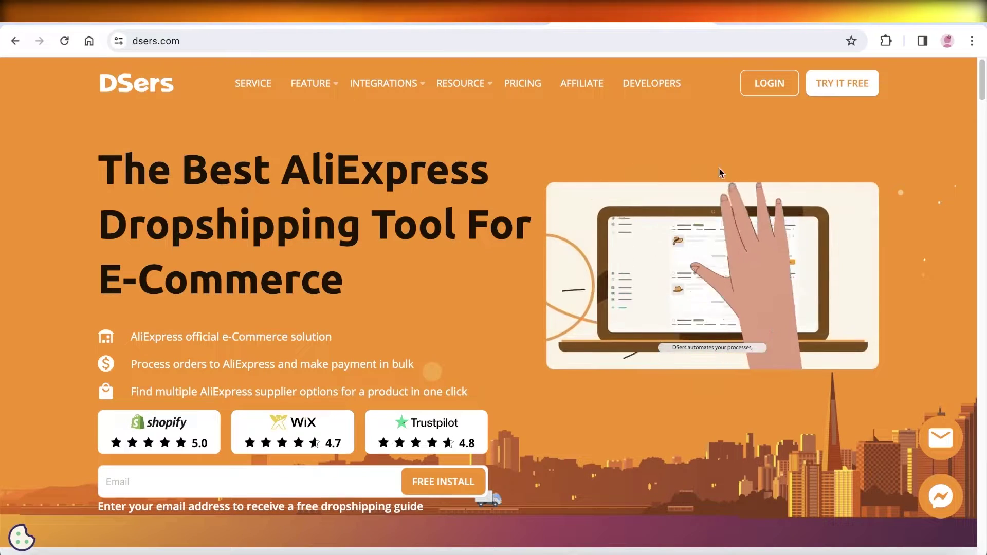
{"action": "scroll", "coordinate": [720, 170], "scroll_direction": "down", "scroll_amount": 3}
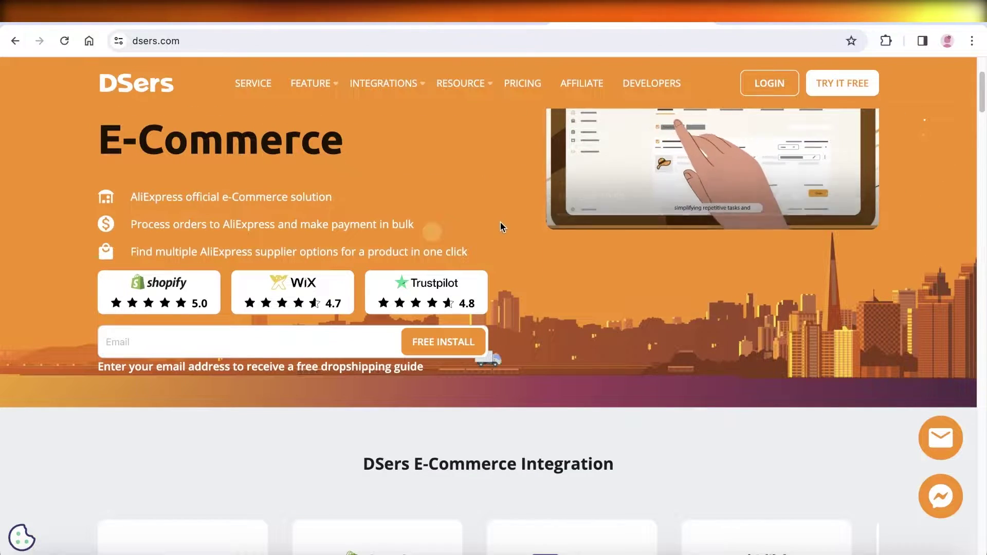
{"action": "scroll", "coordinate": [499, 231], "scroll_direction": "up", "scroll_amount": 3}
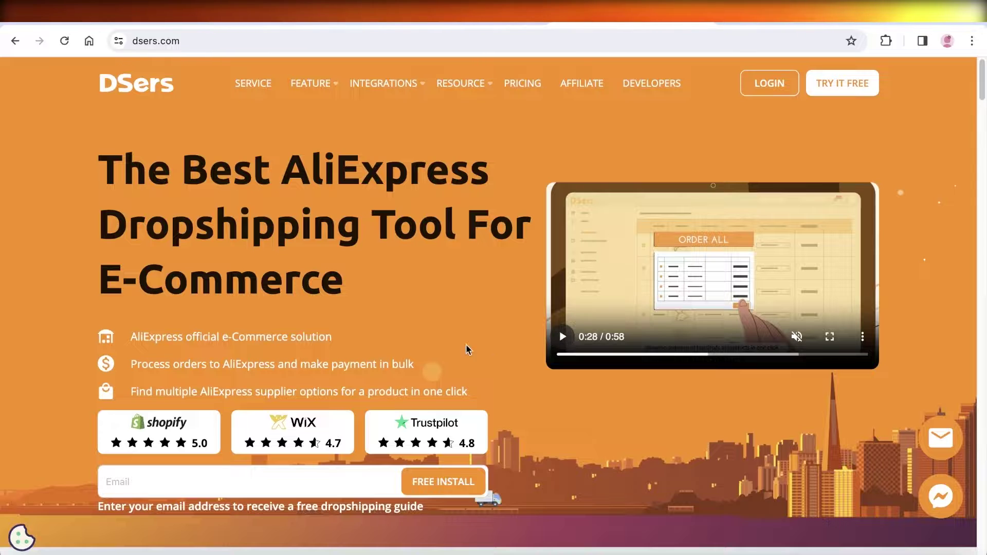
{"action": "scroll", "coordinate": [466, 349], "scroll_direction": "down", "scroll_amount": 7}
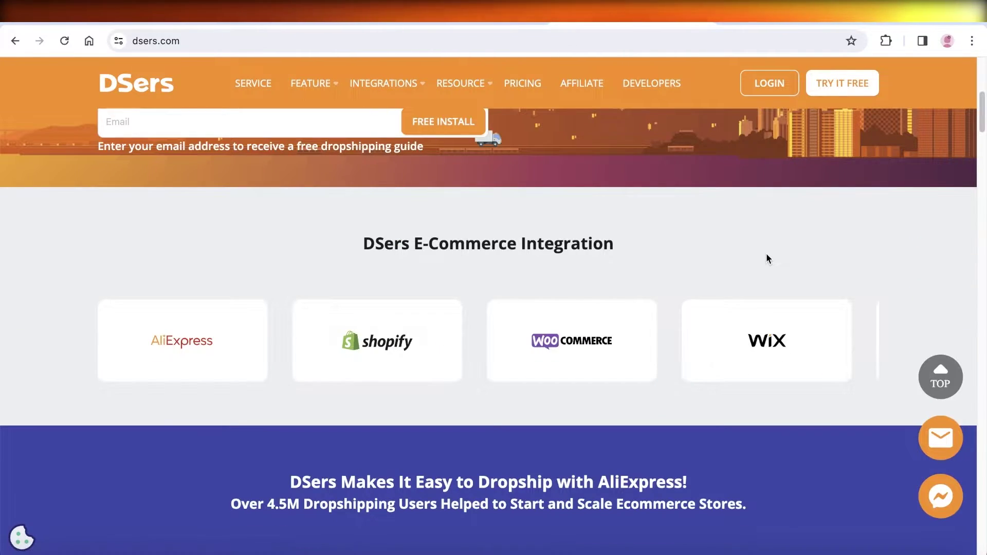
{"action": "scroll", "coordinate": [766, 258], "scroll_direction": "down", "scroll_amount": 3}
{"action": "scroll", "coordinate": [909, 252], "scroll_direction": "down", "scroll_amount": 1}
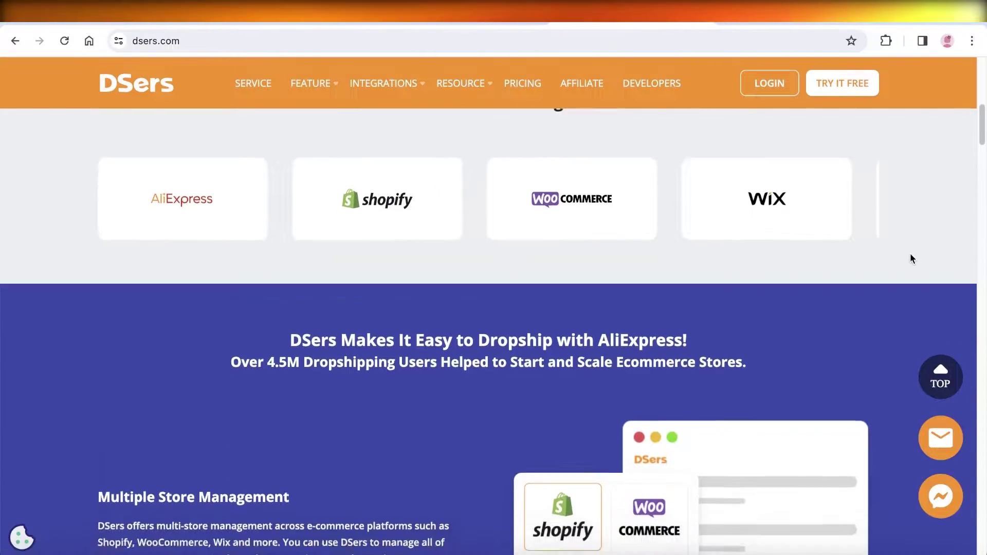
{"action": "scroll", "coordinate": [910, 254], "scroll_direction": "down", "scroll_amount": 2}
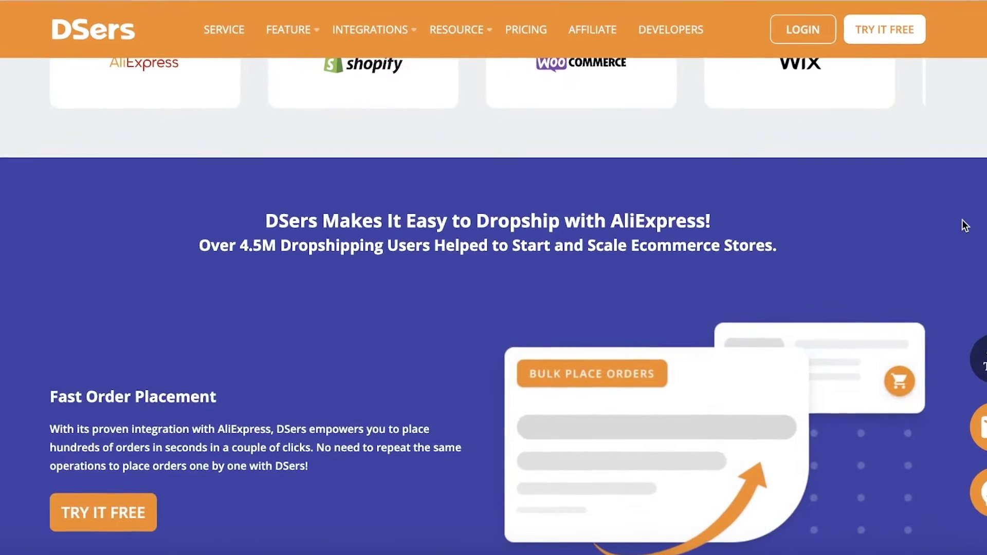
{"action": "scroll", "coordinate": [968, 223], "scroll_direction": "down", "scroll_amount": 4}
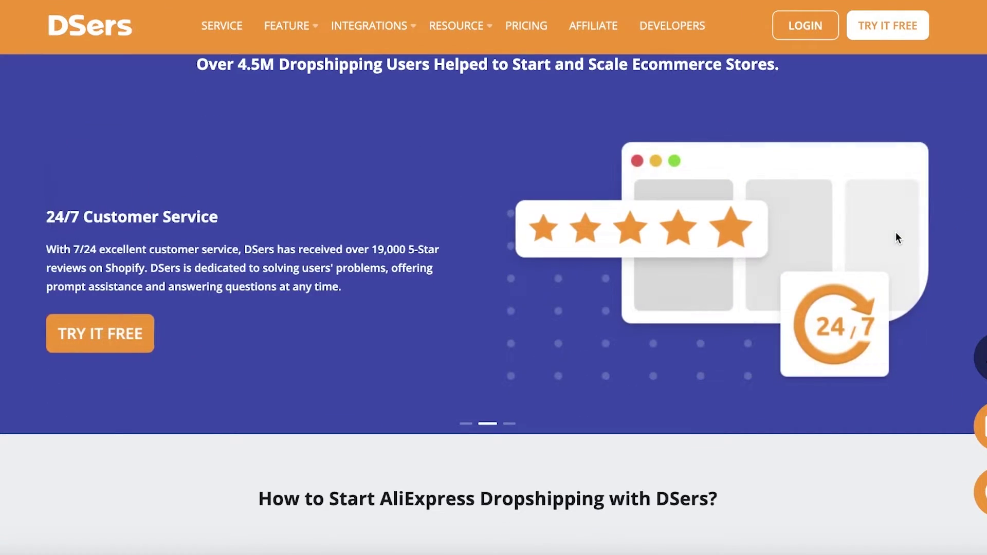
{"action": "scroll", "coordinate": [899, 239], "scroll_direction": "down", "scroll_amount": 7}
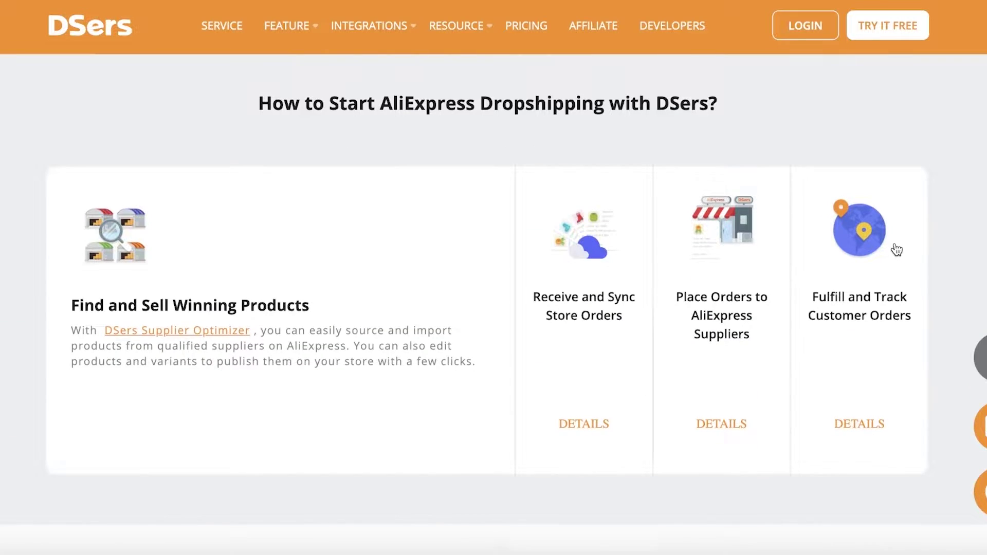
{"action": "scroll", "coordinate": [899, 246], "scroll_direction": "down", "scroll_amount": 1}
{"action": "scroll", "coordinate": [897, 240], "scroll_direction": "down", "scroll_amount": 7}
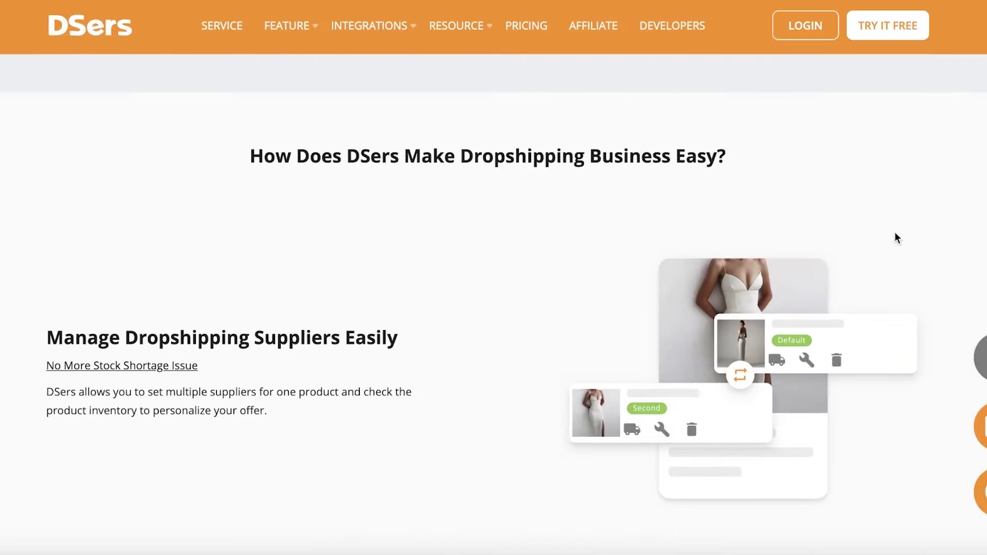
{"action": "scroll", "coordinate": [686, 277], "scroll_direction": "up", "scroll_amount": 20}
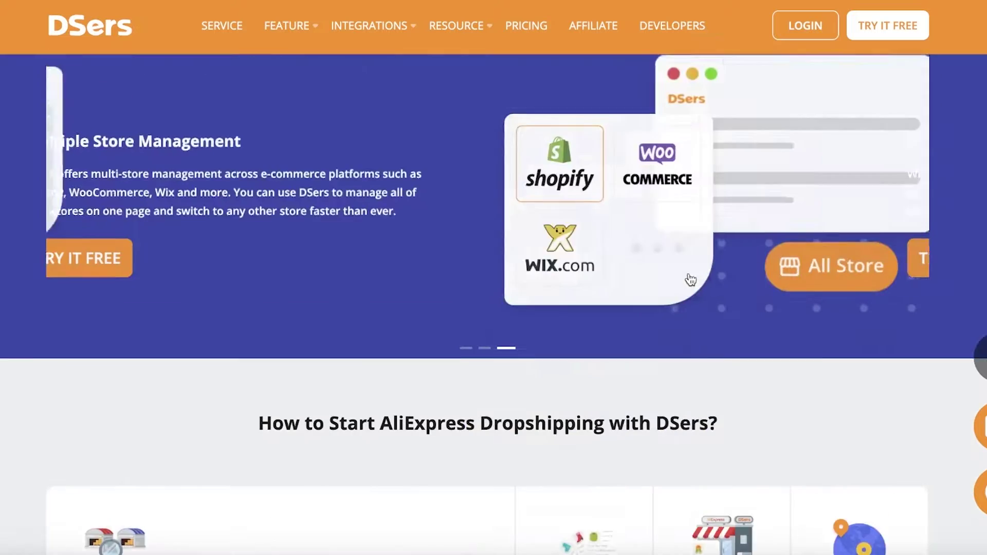
{"action": "scroll", "coordinate": [689, 275], "scroll_direction": "up", "scroll_amount": 3}
{"action": "scroll", "coordinate": [693, 267], "scroll_direction": "up", "scroll_amount": 4}
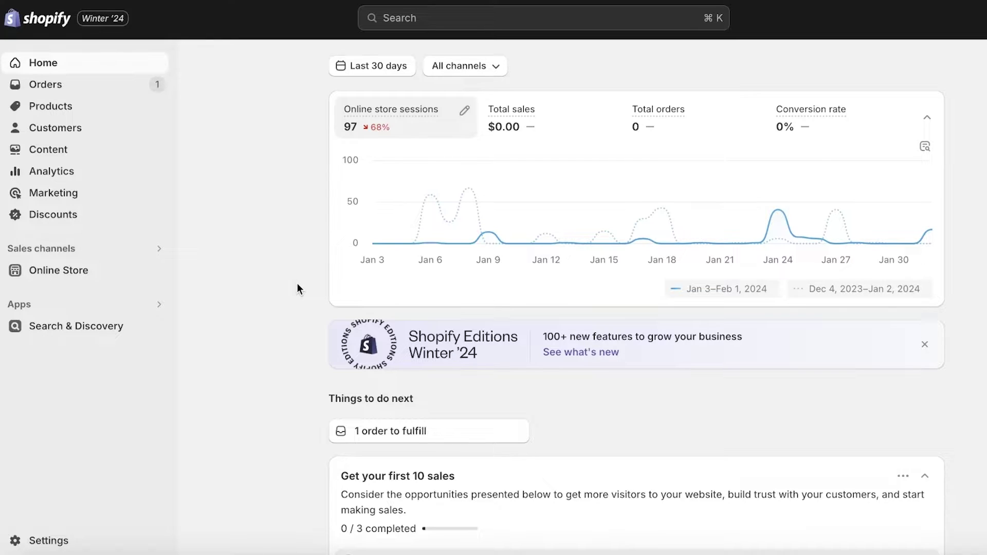
Step: In the Shopify admin, go to the Apps and sales channels settings and open the Shopify App Store
{"action": "left_click", "coordinate": [34, 543]}
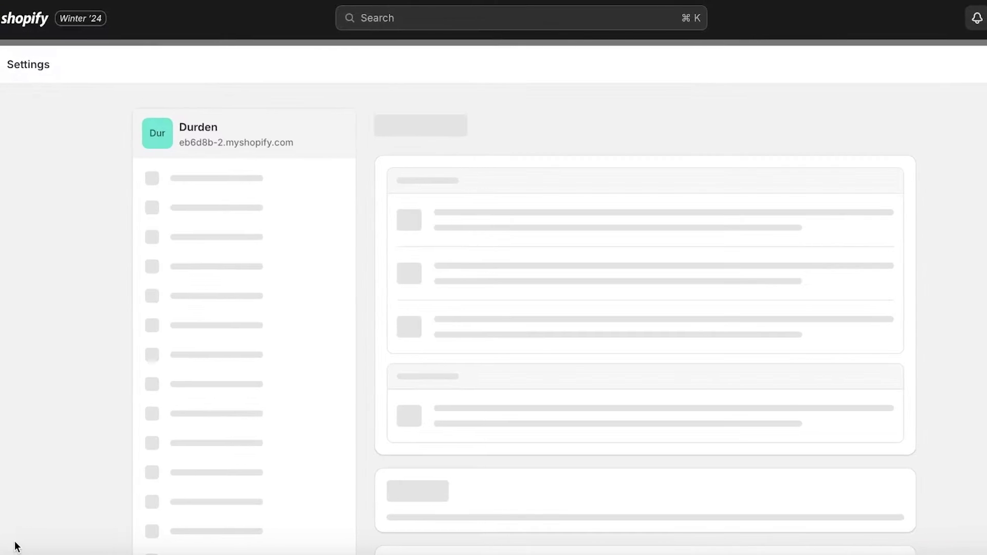
{"action": "scroll", "coordinate": [199, 392], "scroll_direction": "down", "scroll_amount": 5}
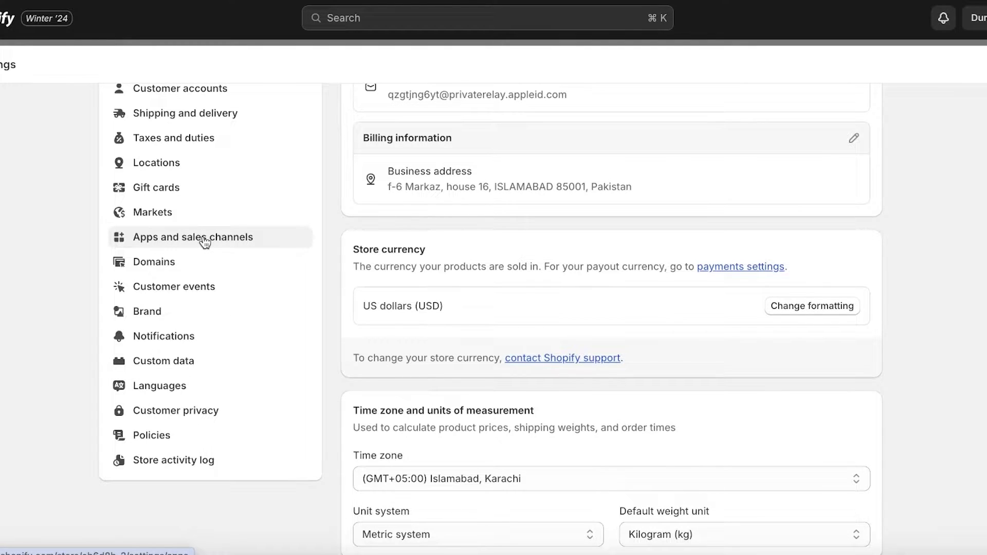
{"action": "left_click", "coordinate": [205, 239]}
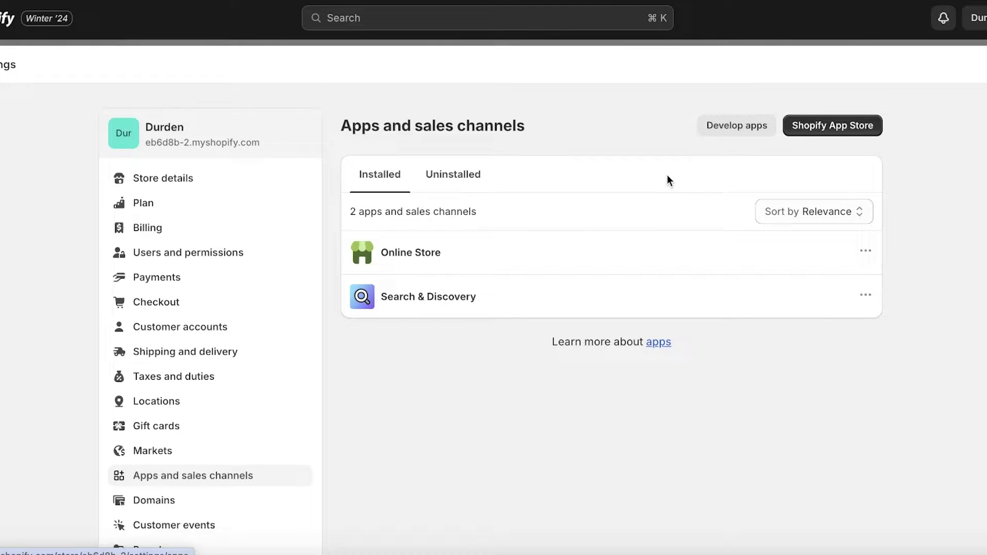
{"action": "left_click", "coordinate": [834, 131]}
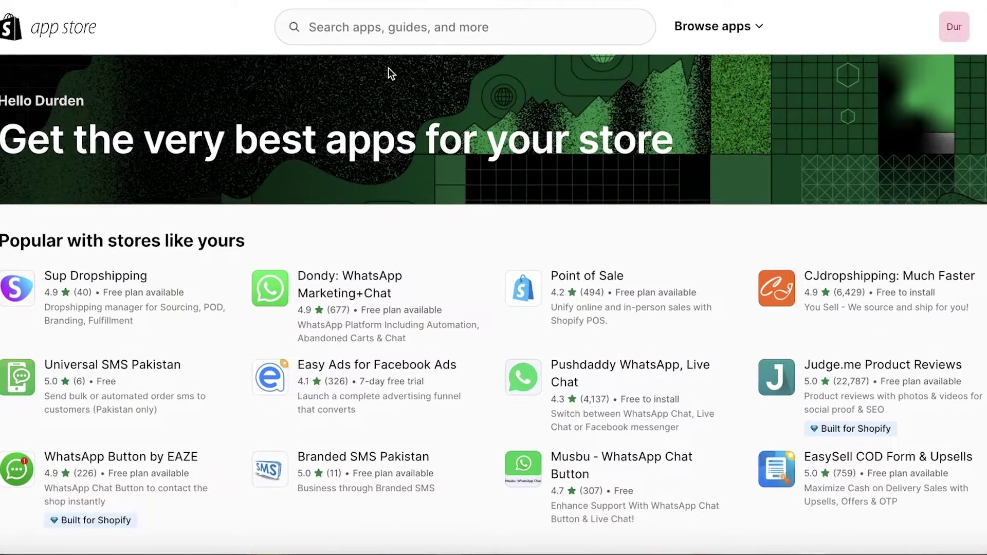
Step: Search the Shopify App Store for "dsers"
{"action": "left_click", "coordinate": [399, 39]}
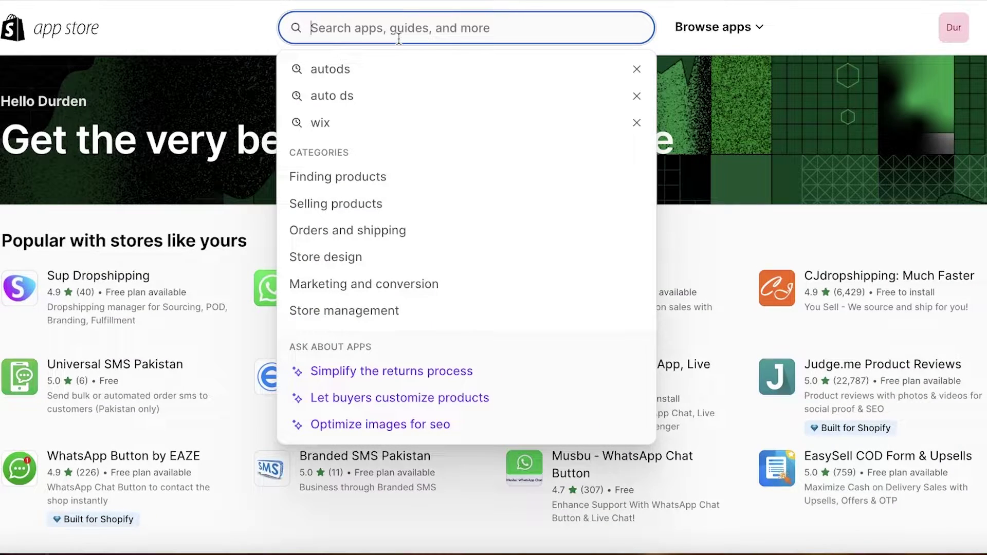
{"action": "type", "text": "dsers"}
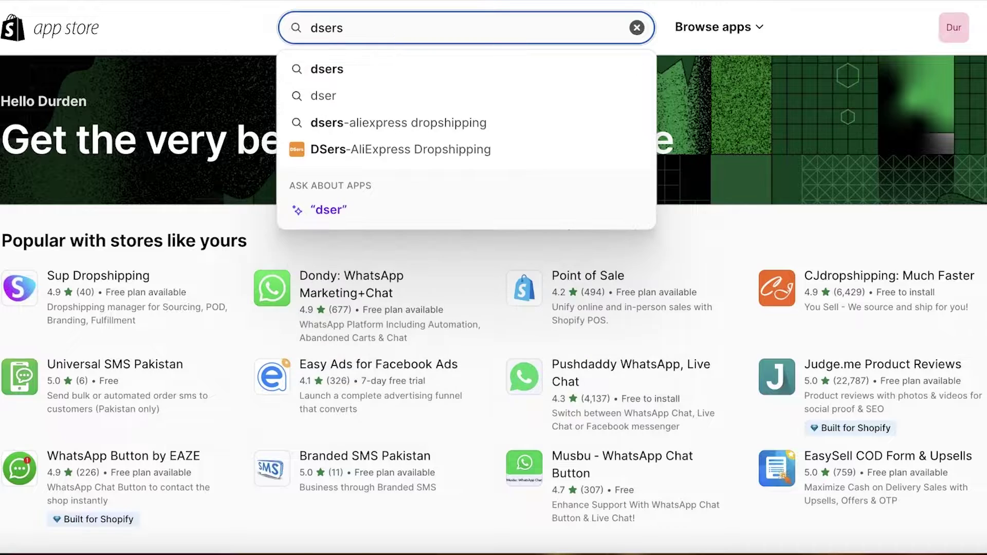
{"action": "key", "text": "Return"}
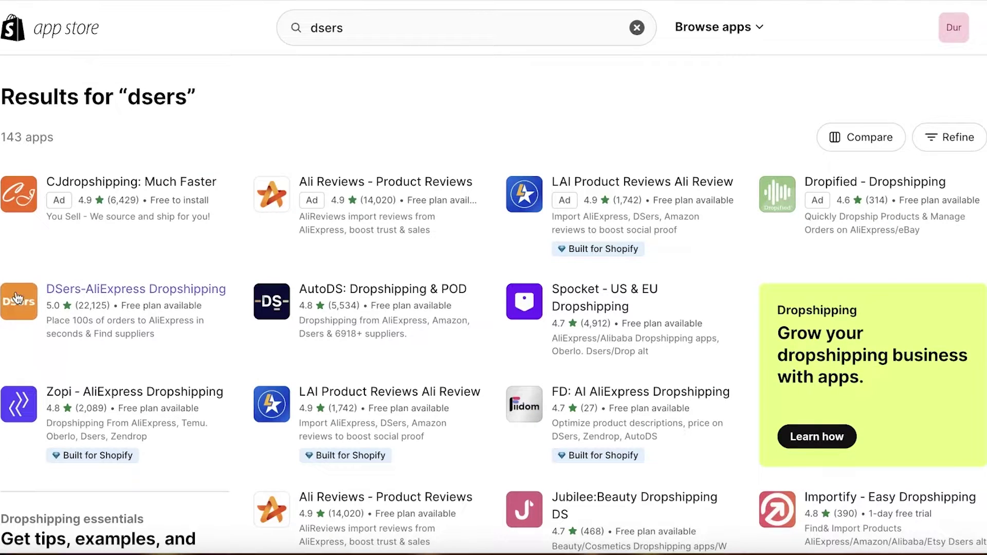
Step: Install the DSers-AliExpress Dropshipping app with its requested access and choose to change the DSers account used for authorization
{"action": "left_click", "coordinate": [19, 300]}
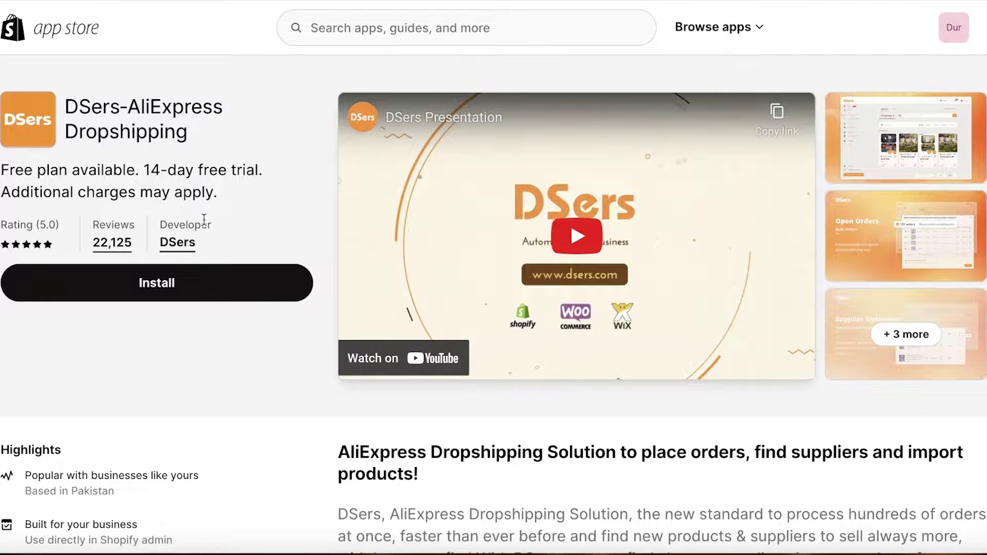
{"action": "left_click", "coordinate": [236, 273]}
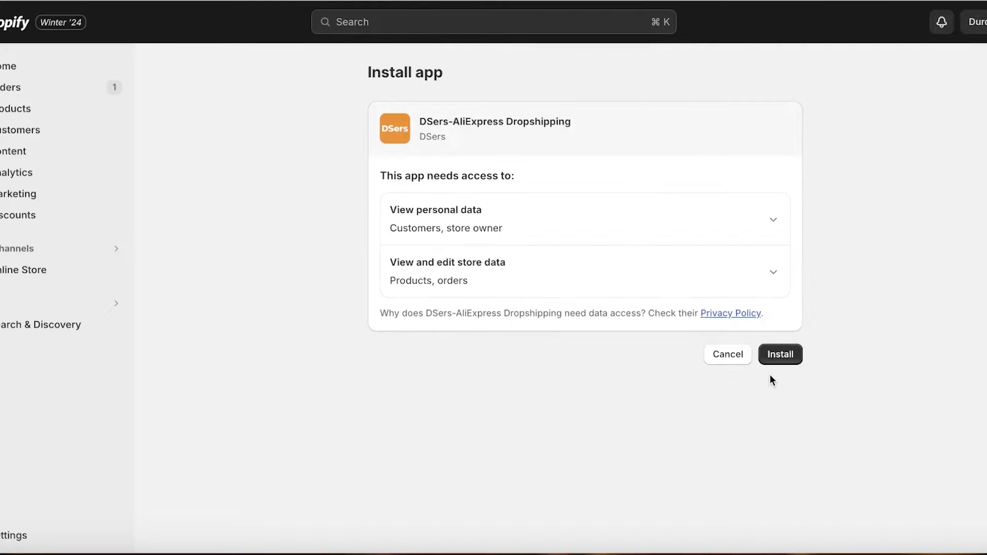
{"action": "left_click", "coordinate": [782, 354]}
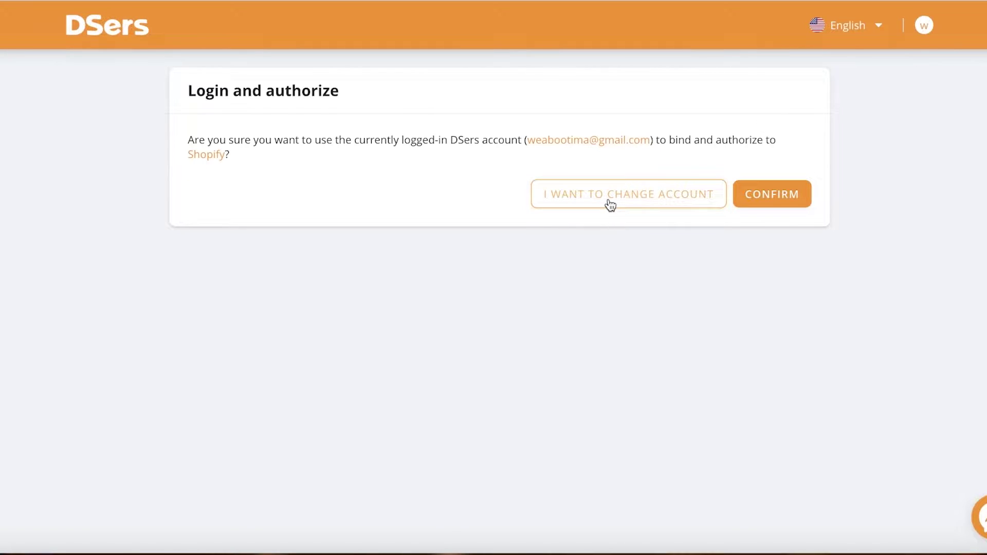
{"action": "left_click", "coordinate": [684, 194]}
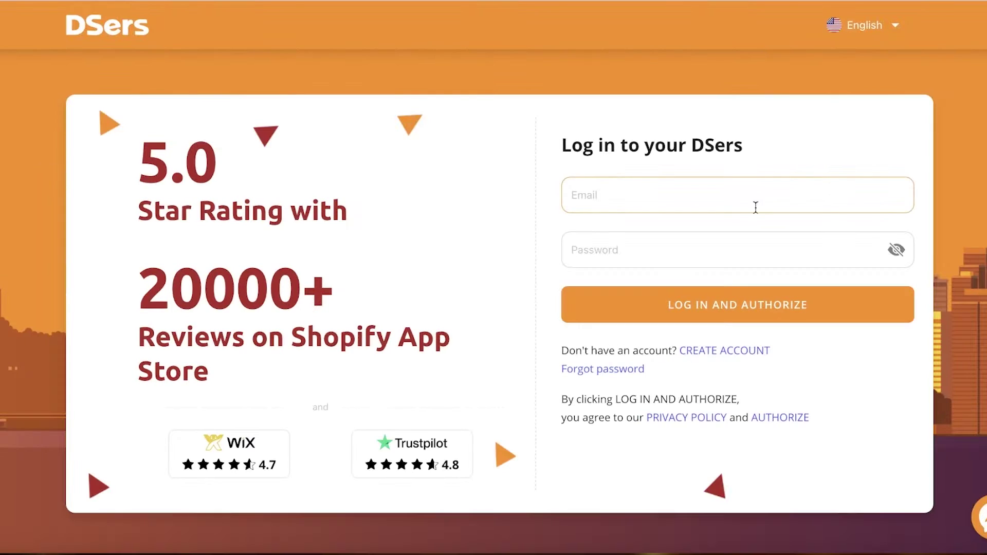
{"action": "left_click", "coordinate": [702, 351]}
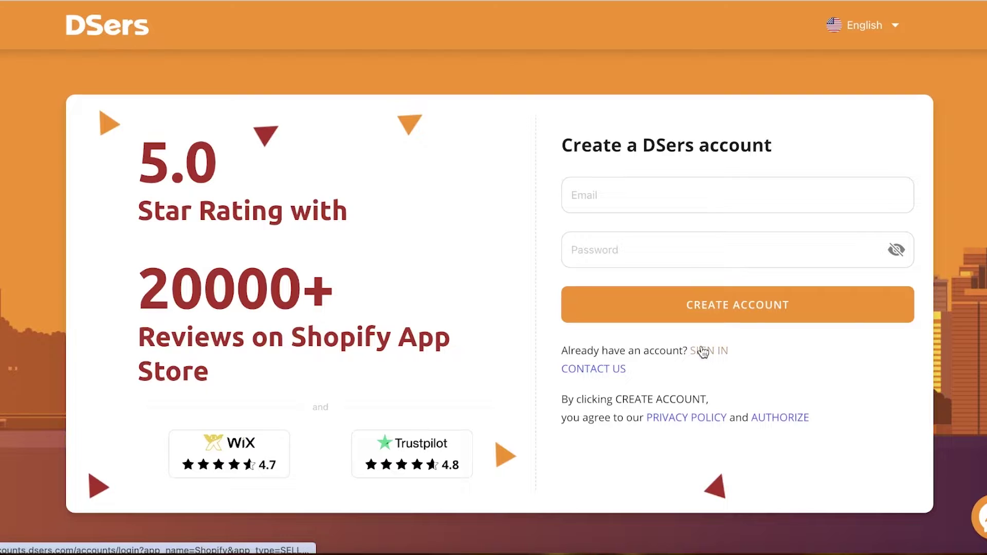
{"action": "left_click", "coordinate": [645, 198]}
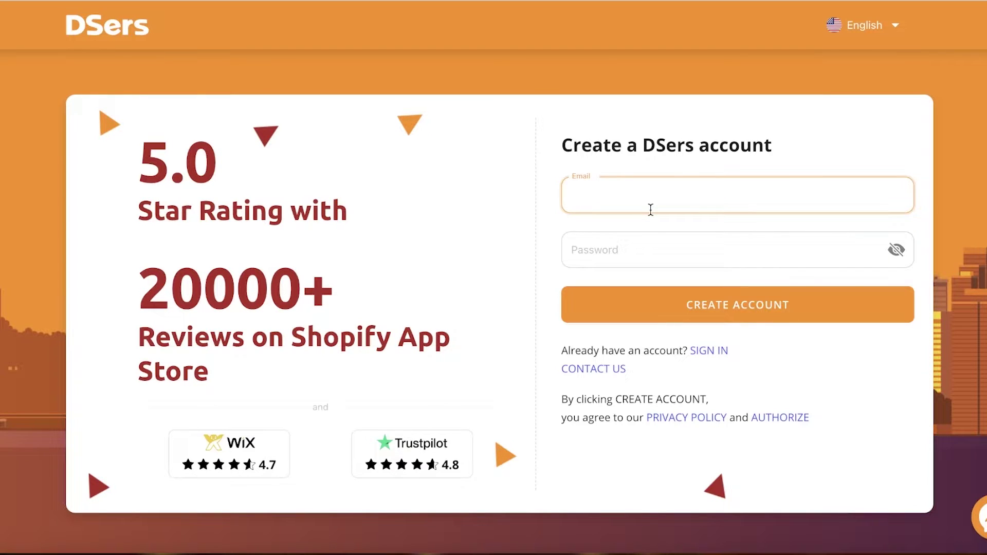
{"action": "left_click", "coordinate": [706, 351]}
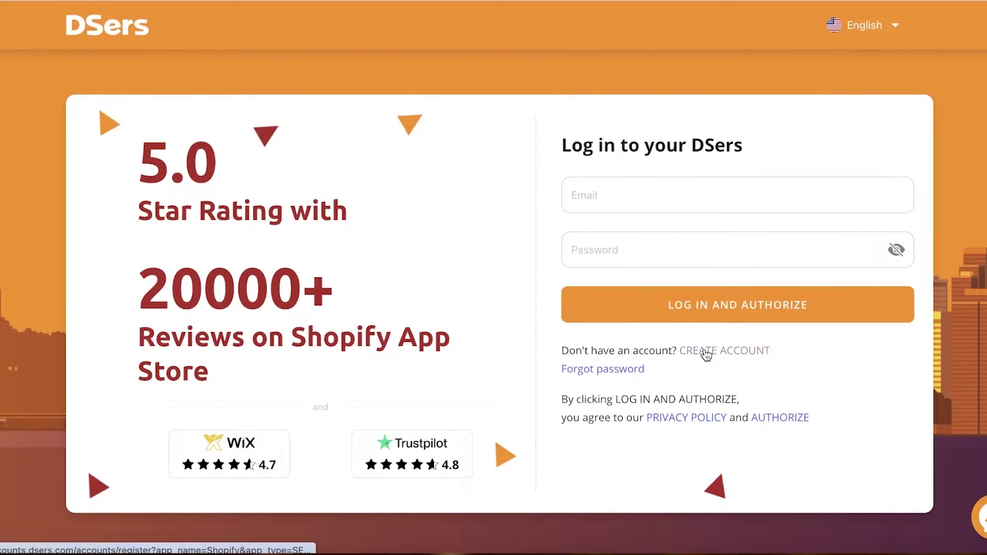
Step: Log in to DSers with the account email and password and confirm binding that account to Shopify
{"action": "left_click", "coordinate": [651, 194]}
{"action": "left_click", "coordinate": [671, 234]}
{"action": "left_click", "coordinate": [677, 249]}
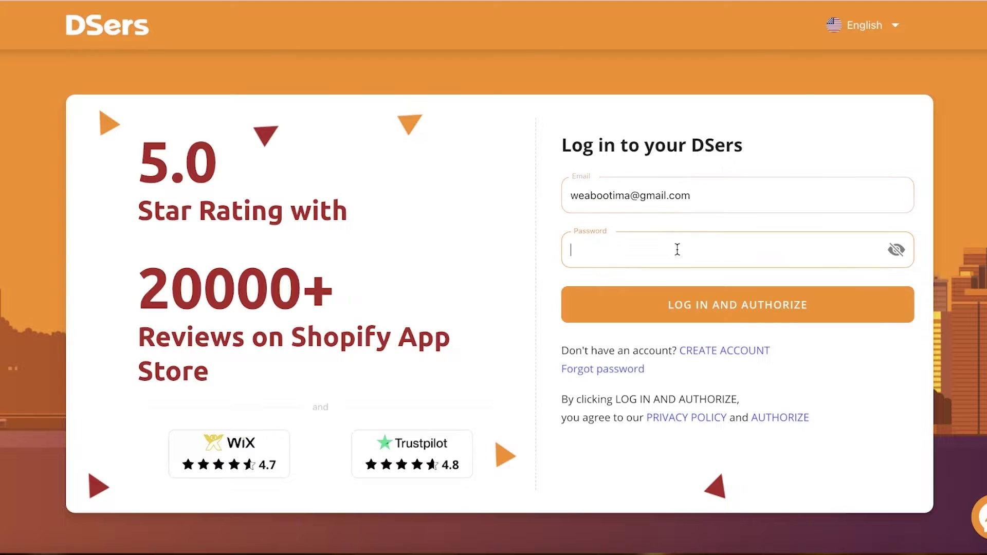
{"action": "type", "text": "••••"}
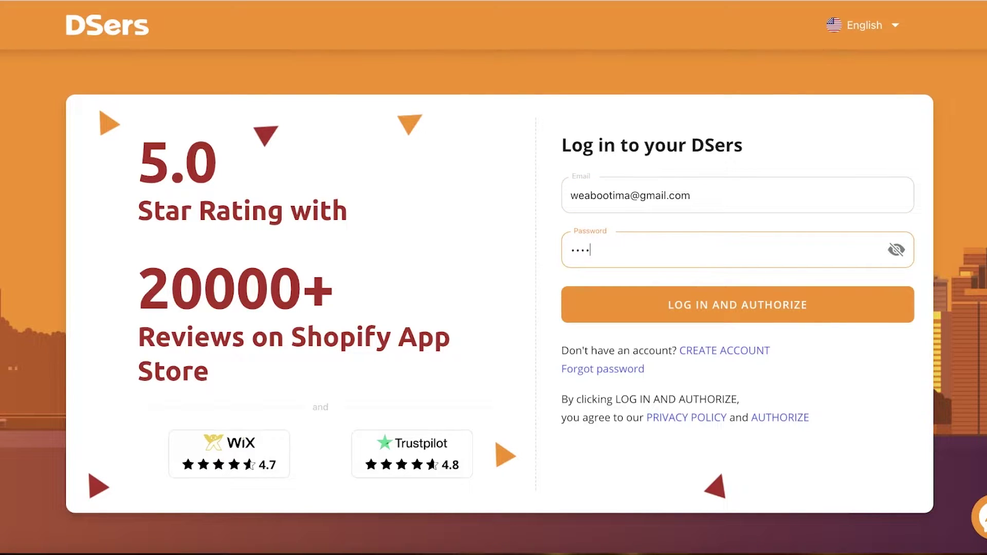
{"action": "type", "text": "•"}
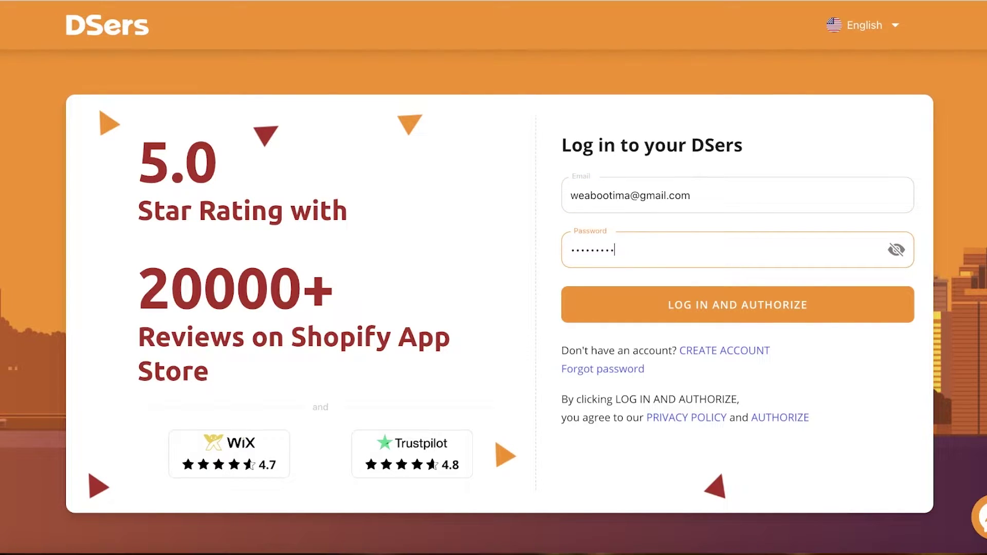
{"action": "key", "text": "Return"}
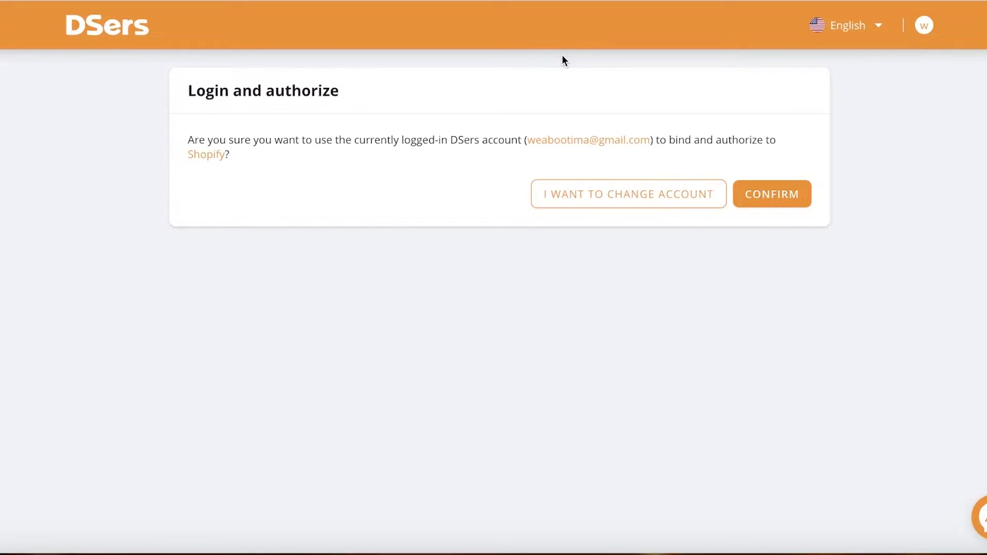
{"action": "left_click", "coordinate": [794, 200]}
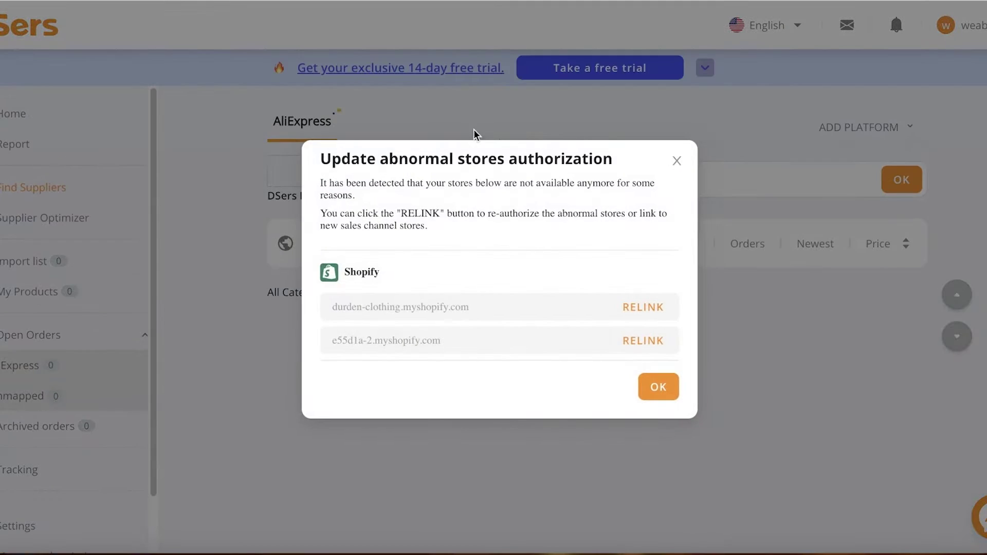
Step: Dismiss the abnormal stores notice and try to link and authorize a Shopify store in DSers
{"action": "left_click", "coordinate": [678, 160]}
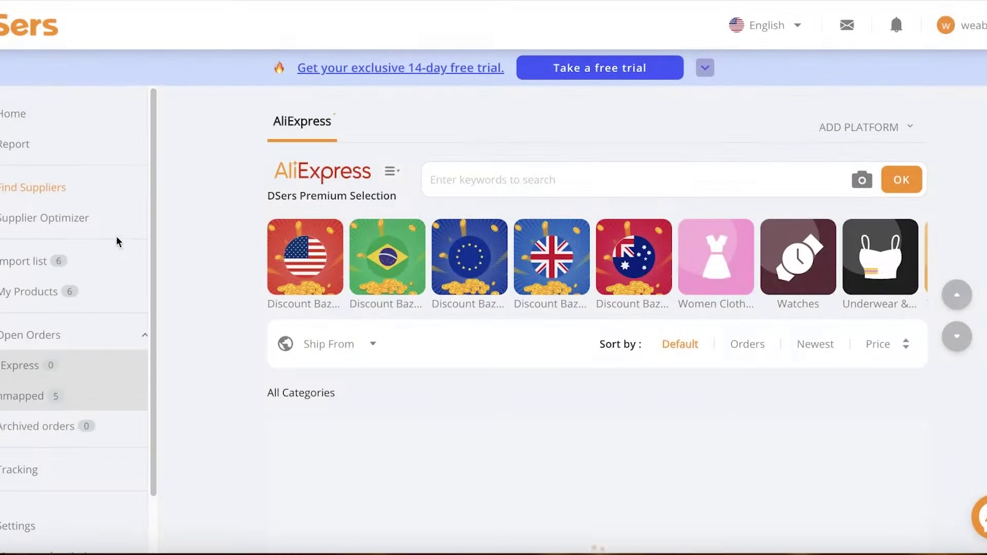
{"action": "scroll", "coordinate": [3, 466], "scroll_direction": "down", "scroll_amount": 2}
{"action": "left_click", "coordinate": [8, 533]}
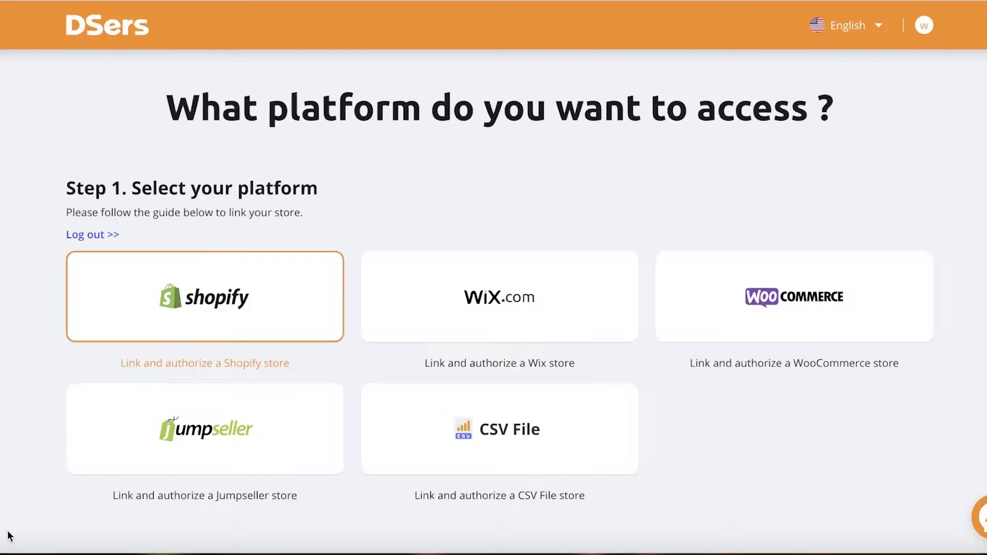
{"action": "left_click", "coordinate": [202, 301]}
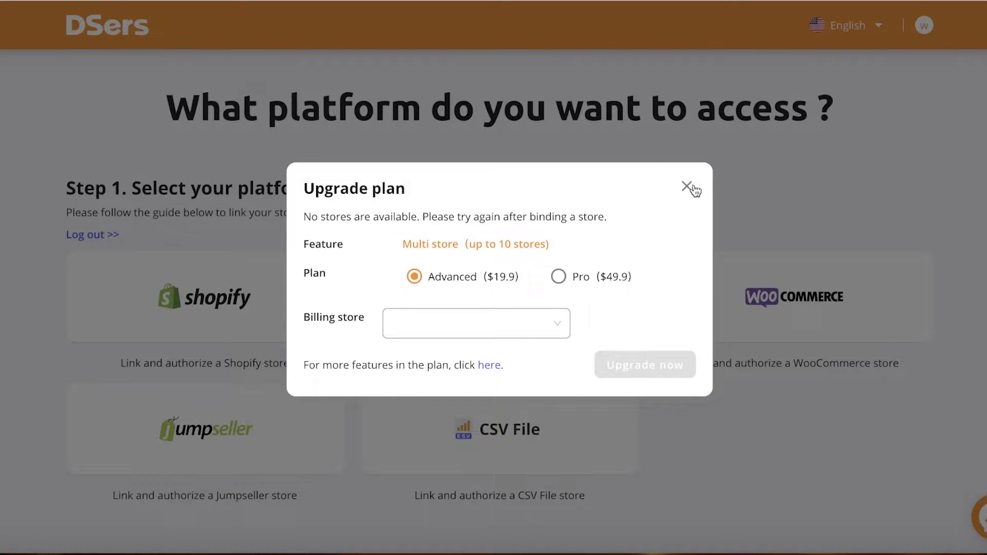
{"action": "left_click", "coordinate": [688, 188]}
{"action": "left_click", "coordinate": [73, 31]}
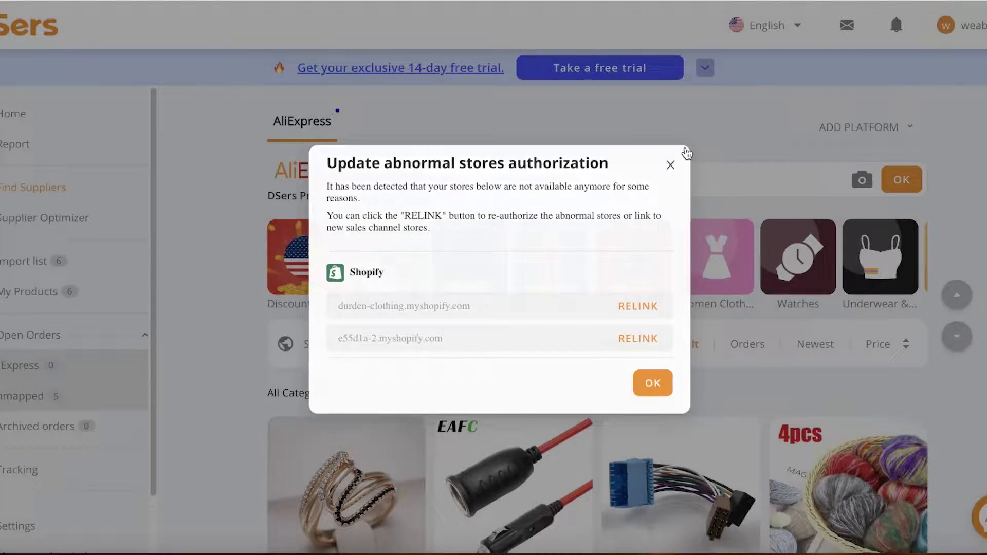
{"action": "left_click", "coordinate": [677, 160]}
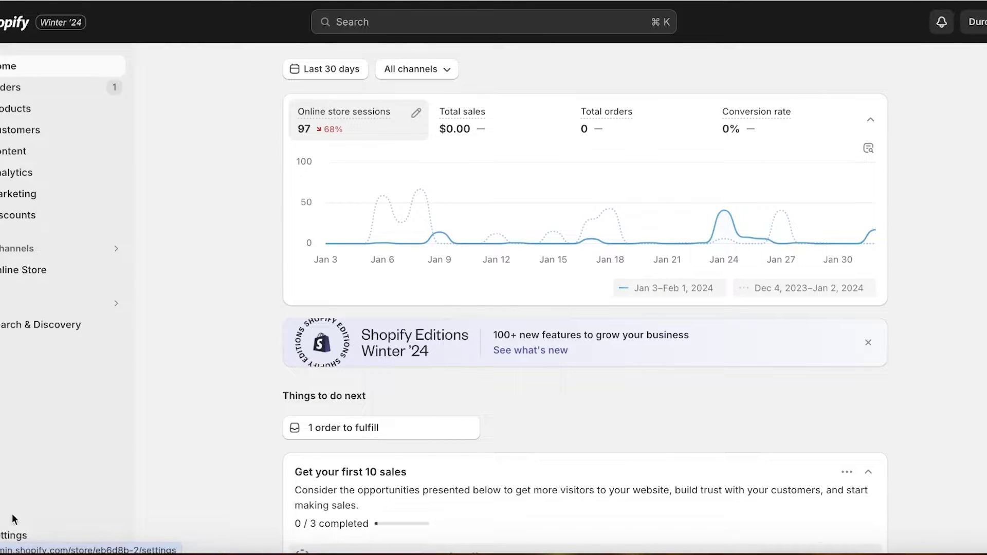
Step: Open DSers-AliExpress Dropshipping from the store's installed apps and pin it to the Shopify navigation
{"action": "left_click", "coordinate": [28, 303]}
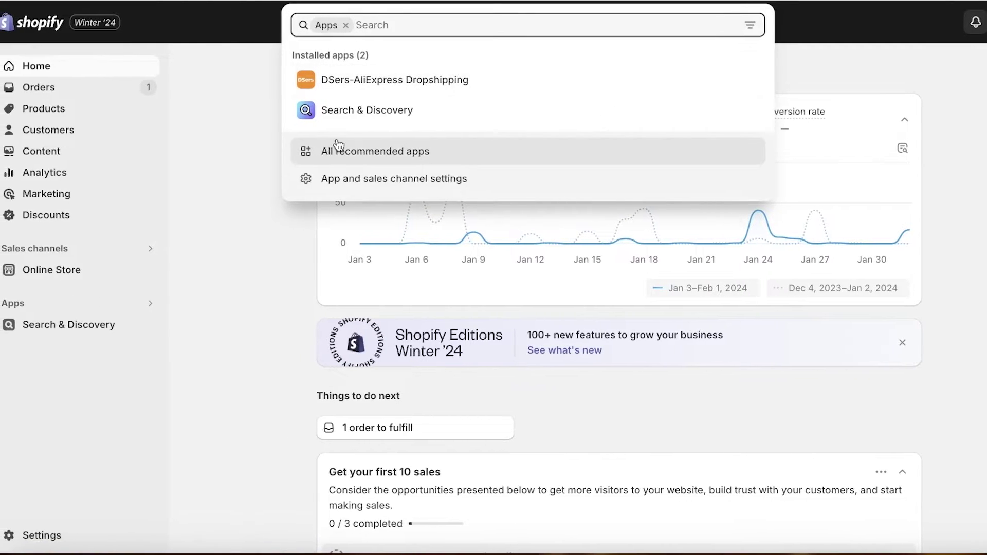
{"action": "left_click", "coordinate": [329, 80]}
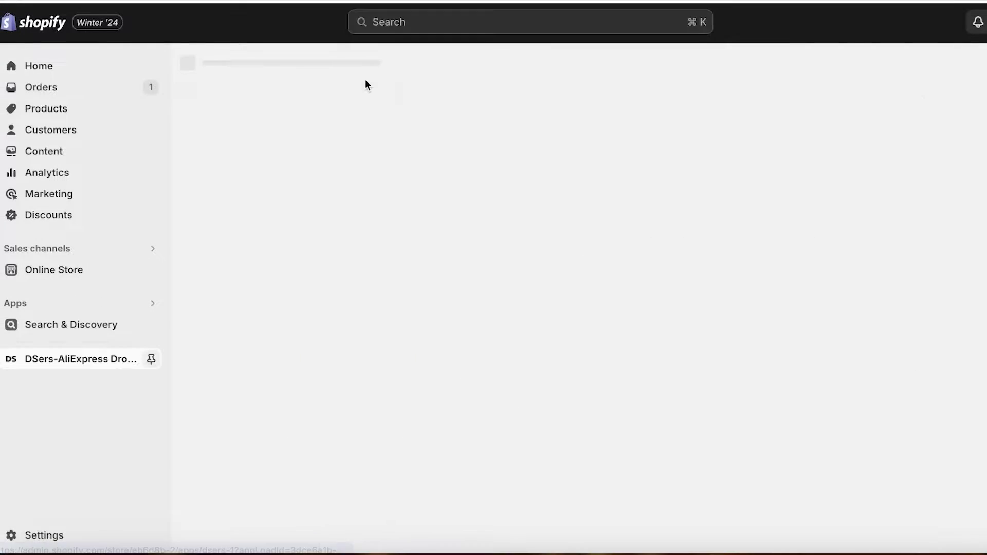
{"action": "left_click", "coordinate": [151, 358]}
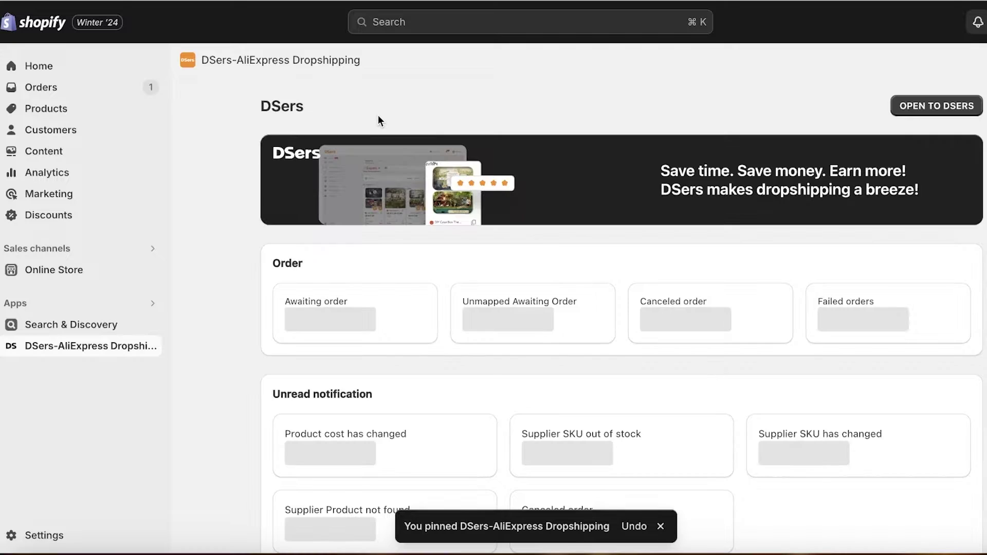
Step: Open the full DSers site from its Shopify app page and dismiss the abnormal stores authorization notice
{"action": "scroll", "coordinate": [465, 317], "scroll_direction": "down", "scroll_amount": 2}
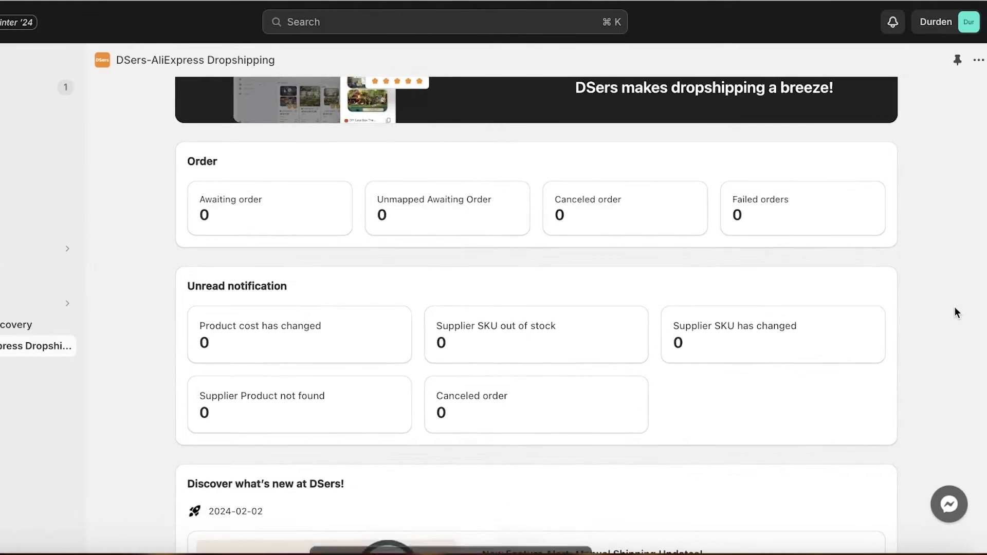
{"action": "scroll", "coordinate": [753, 205], "scroll_direction": "up", "scroll_amount": 2}
{"action": "scroll", "coordinate": [756, 207], "scroll_direction": "down", "scroll_amount": 7}
{"action": "scroll", "coordinate": [763, 213], "scroll_direction": "up", "scroll_amount": 6}
{"action": "scroll", "coordinate": [736, 214], "scroll_direction": "up", "scroll_amount": 2}
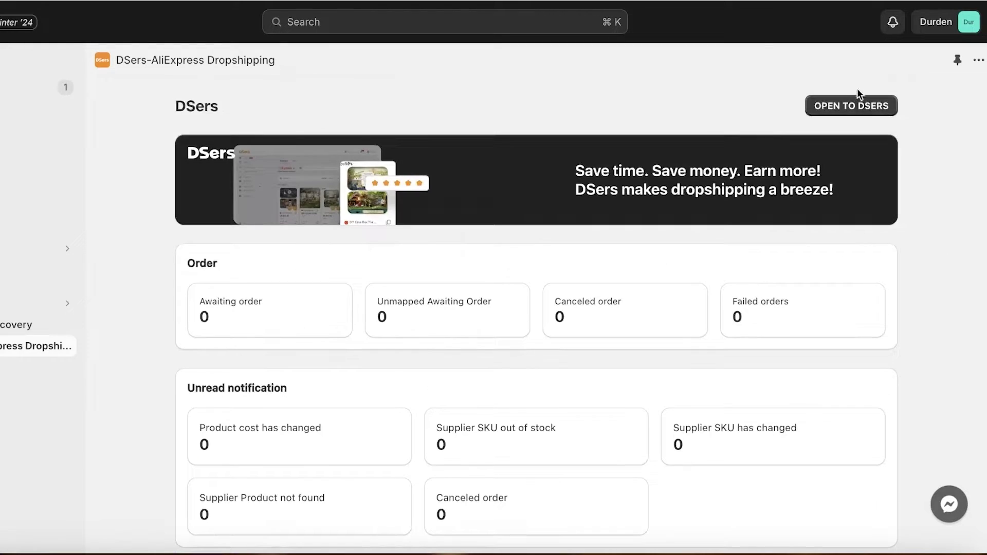
{"action": "left_click", "coordinate": [856, 102]}
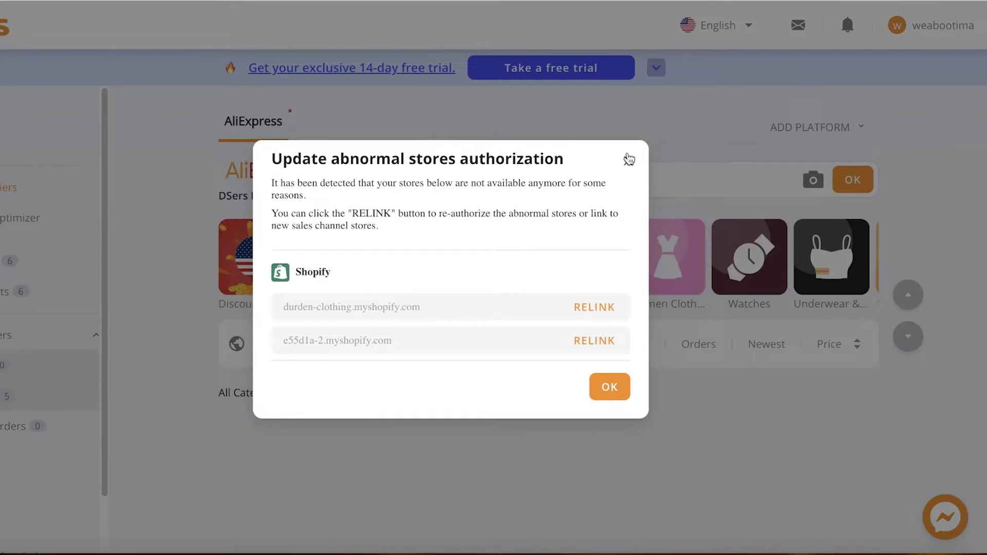
{"action": "left_click", "coordinate": [628, 159]}
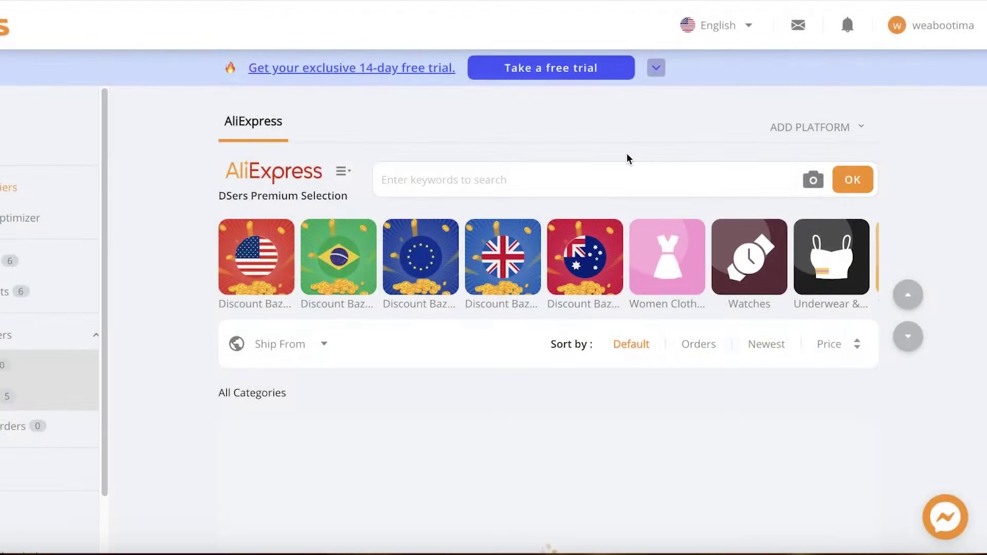
Step: View the DSers account details and return to the Find Suppliers page
{"action": "mouse_move", "coordinate": [941, 22]}
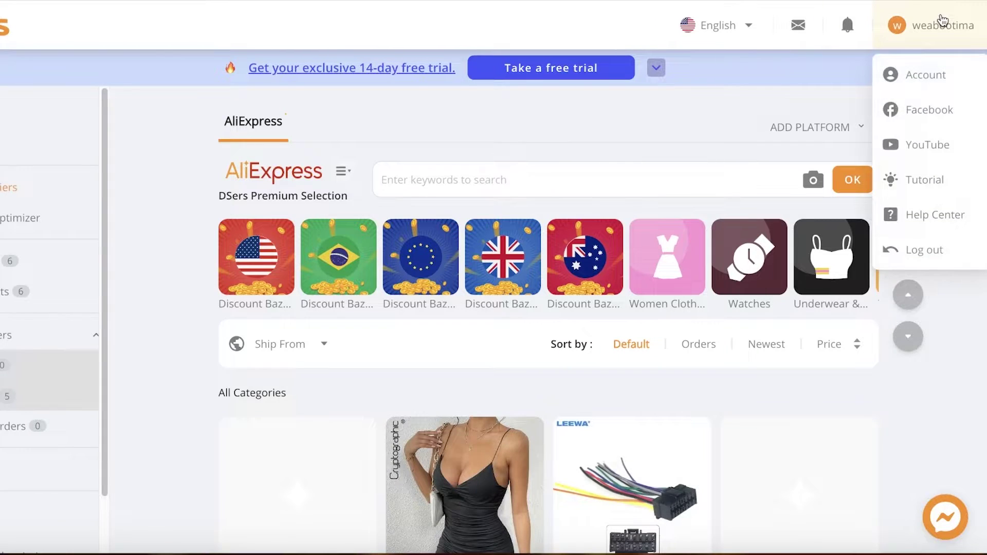
{"action": "left_click", "coordinate": [928, 69]}
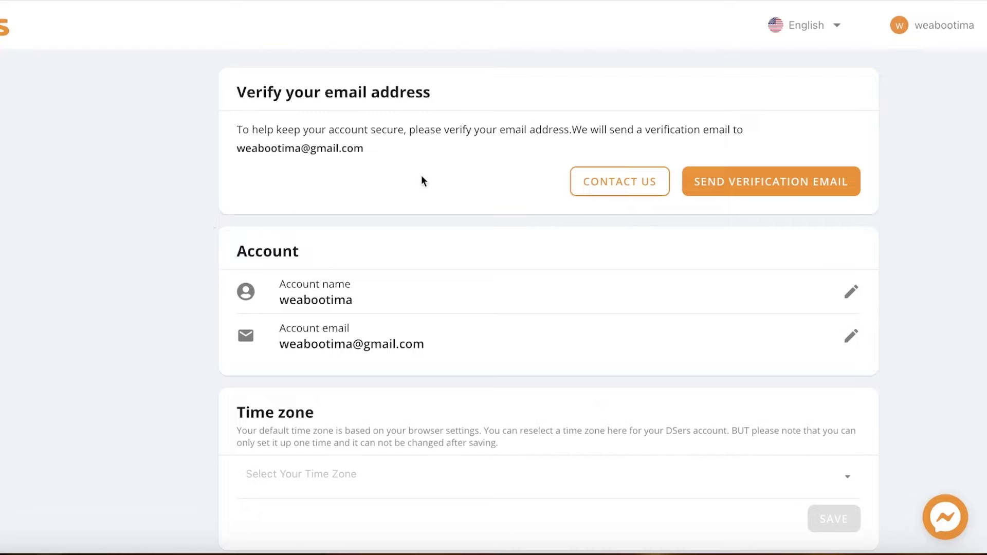
{"action": "scroll", "coordinate": [446, 165], "scroll_direction": "down", "scroll_amount": 1}
{"action": "left_click", "coordinate": [2, 139]}
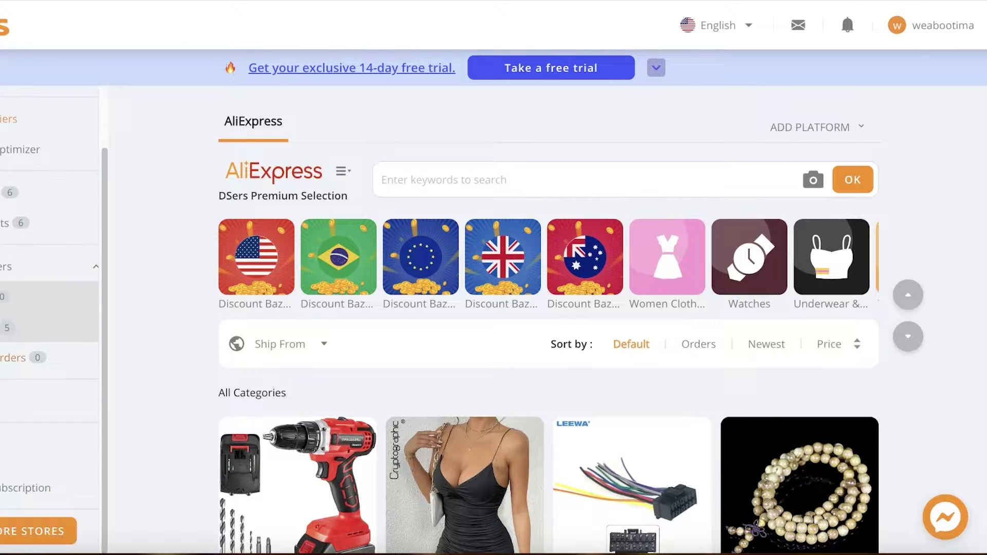
{"action": "scroll", "coordinate": [50, 308], "scroll_direction": "up", "scroll_amount": 1}
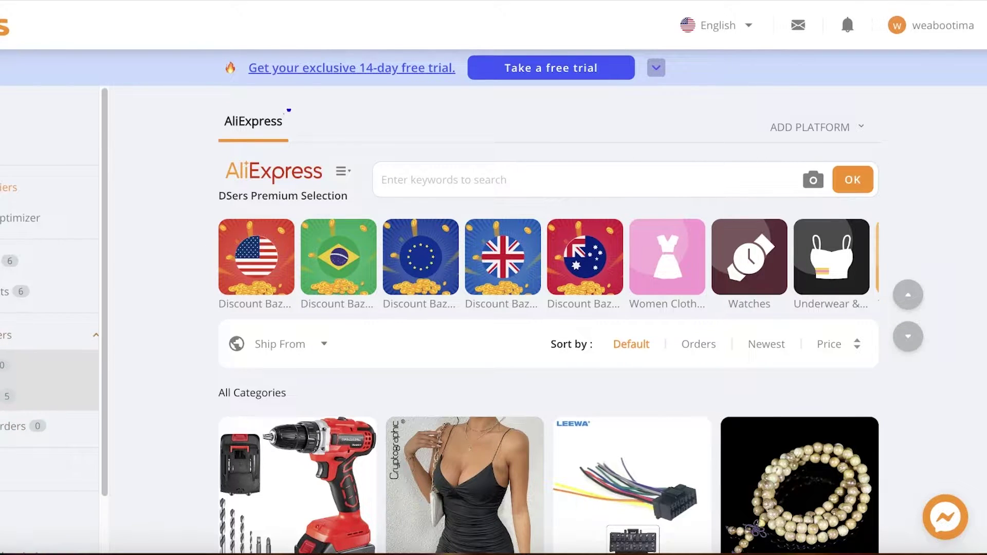
Step: Open the DSers home page, check its Partner section and return to the Dropshipping Guide
{"action": "left_click", "coordinate": [2, 112]}
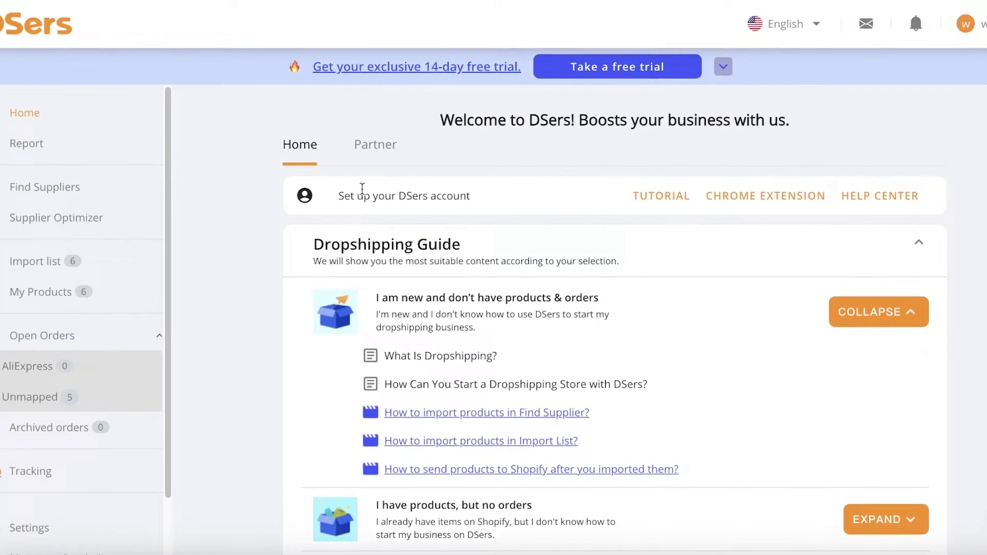
{"action": "left_click", "coordinate": [368, 146]}
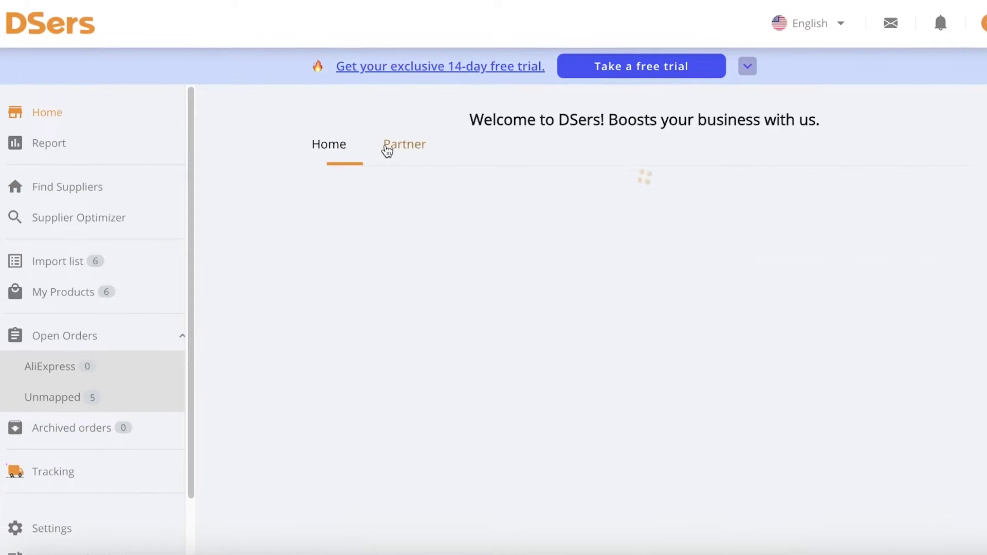
{"action": "left_click", "coordinate": [303, 146]}
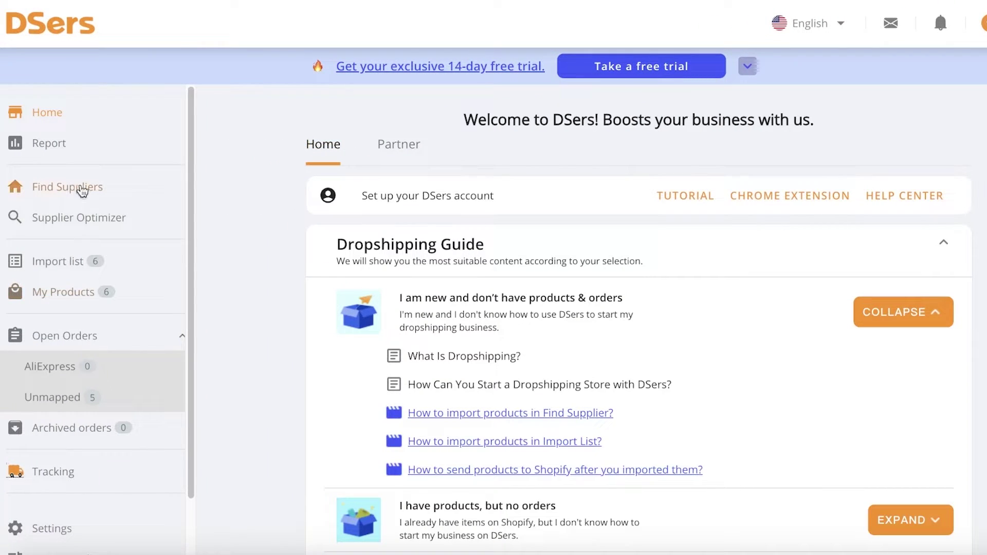
Step: Open the DSers settings and expand the General and Sales channel setting groups
{"action": "scroll", "coordinate": [66, 363], "scroll_direction": "down", "scroll_amount": 1}
{"action": "scroll", "coordinate": [62, 381], "scroll_direction": "up", "scroll_amount": 1}
{"action": "scroll", "coordinate": [67, 379], "scroll_direction": "down", "scroll_amount": 1}
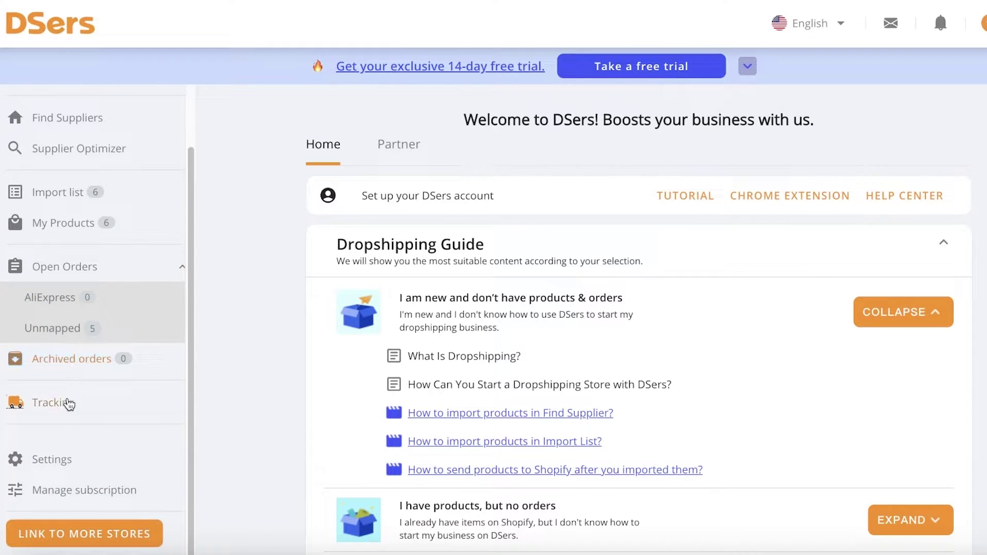
{"action": "left_click", "coordinate": [46, 459]}
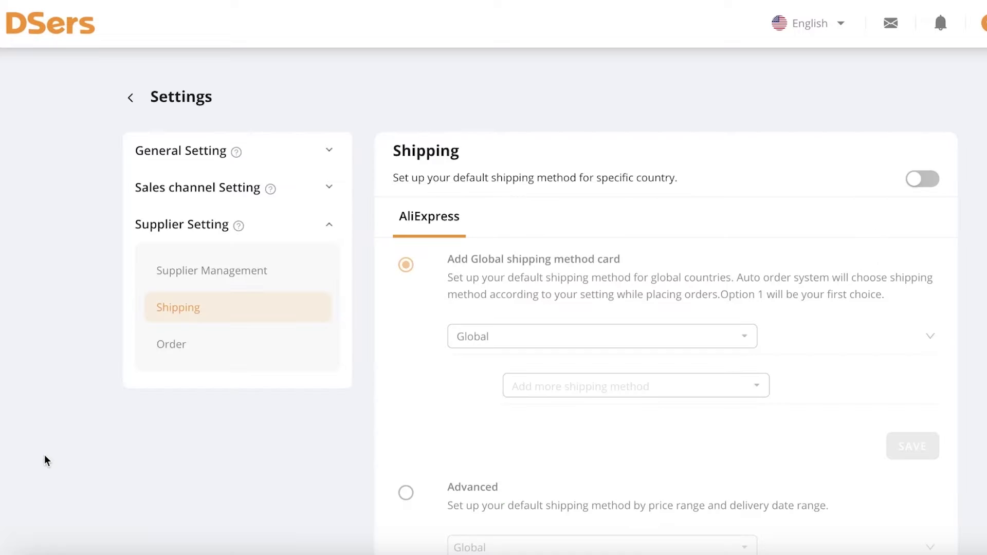
{"action": "left_click", "coordinate": [226, 149]}
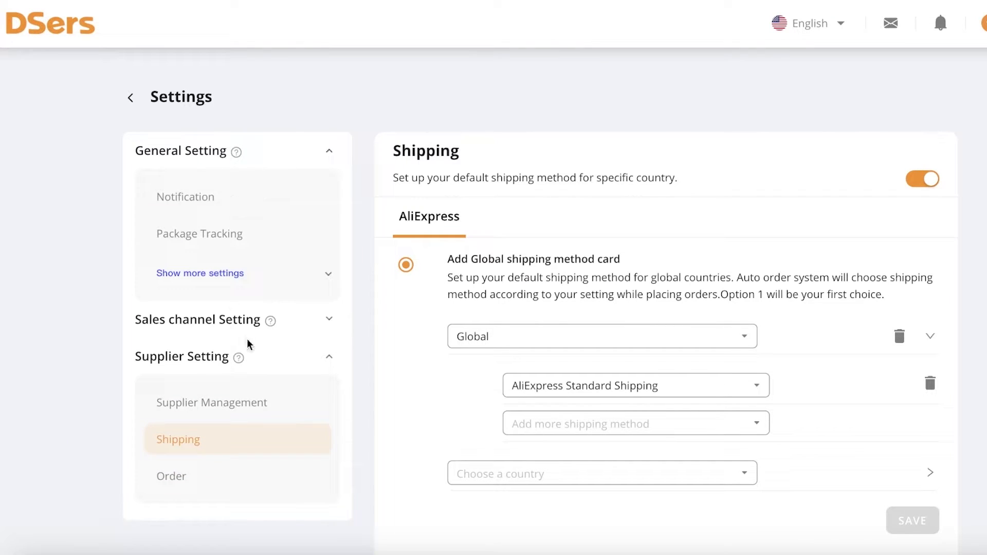
{"action": "left_click", "coordinate": [252, 322]}
{"action": "scroll", "coordinate": [251, 329], "scroll_direction": "down", "scroll_amount": 3}
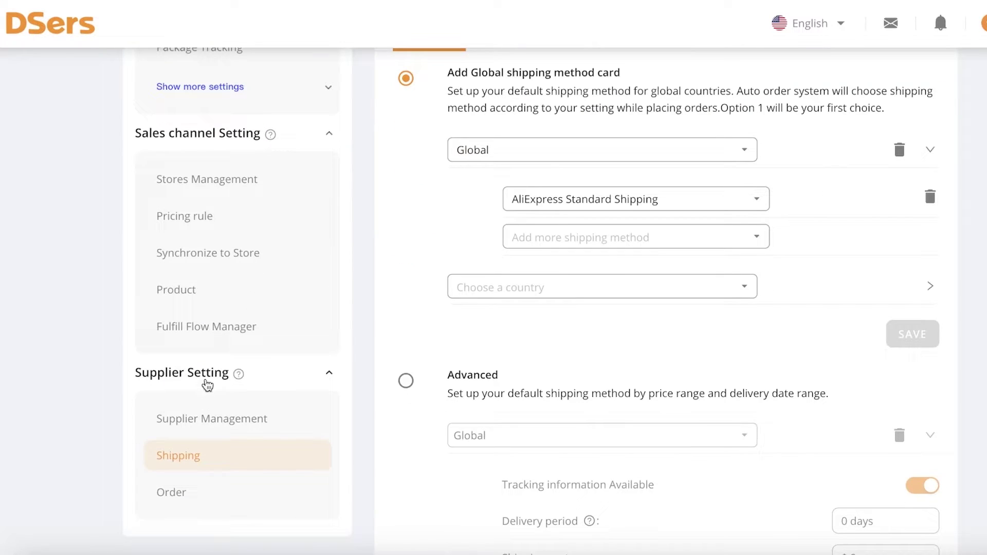
Step: Open Stores Management and list the Shopify stores linked to the DSers account
{"action": "left_click", "coordinate": [208, 383]}
{"action": "left_click", "coordinate": [207, 383]}
{"action": "scroll", "coordinate": [167, 232], "scroll_direction": "up", "scroll_amount": 4}
{"action": "left_click", "coordinate": [189, 377]}
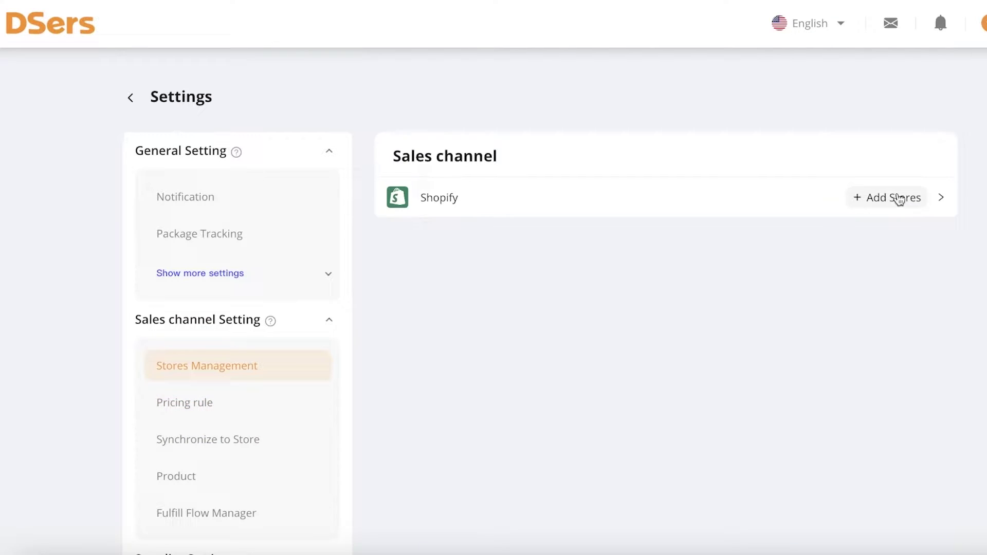
{"action": "left_click", "coordinate": [941, 201]}
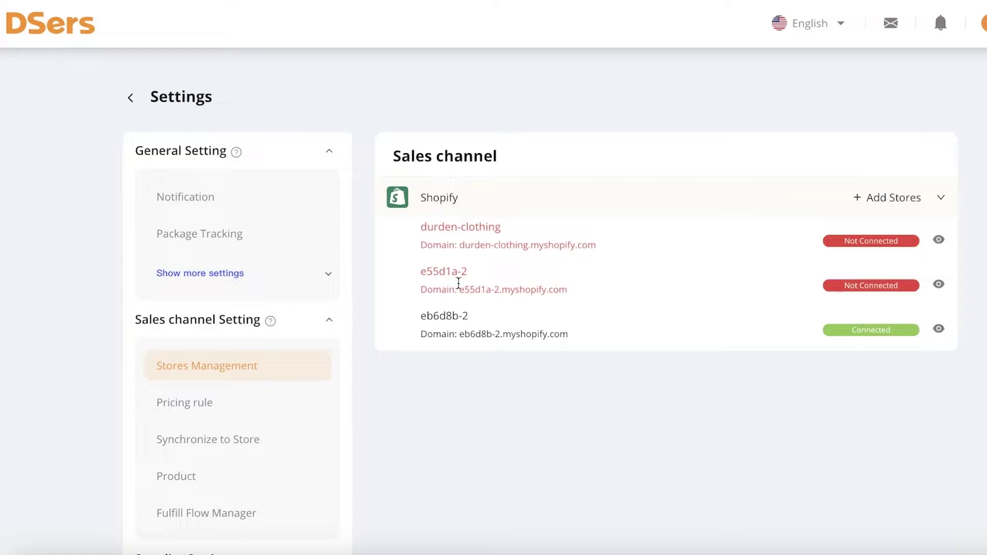
Step: Try to delete the unconnected store e55d1a-2 by disconnecting it from the DSers account
{"action": "left_click", "coordinate": [944, 286]}
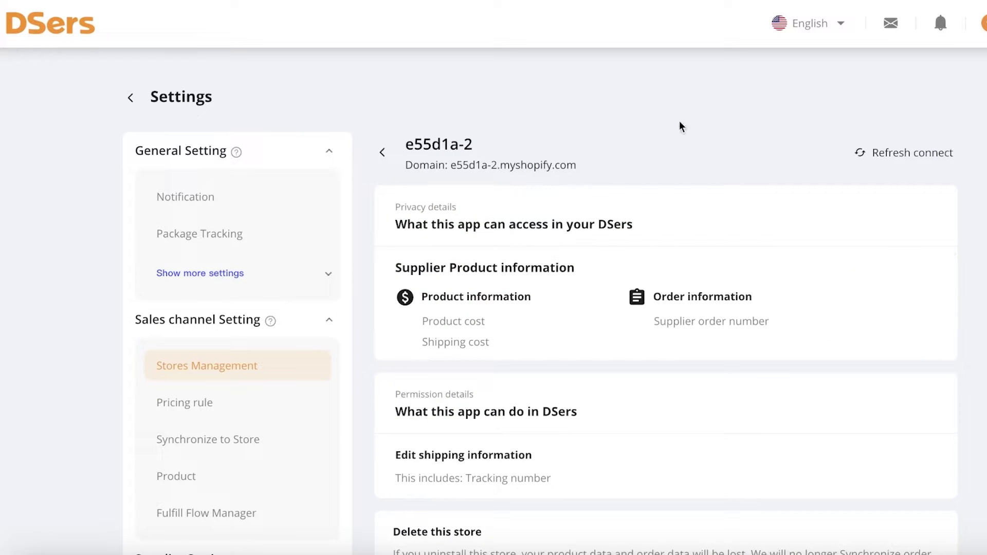
{"action": "scroll", "coordinate": [573, 271], "scroll_direction": "down", "scroll_amount": 3}
{"action": "left_click", "coordinate": [937, 458]}
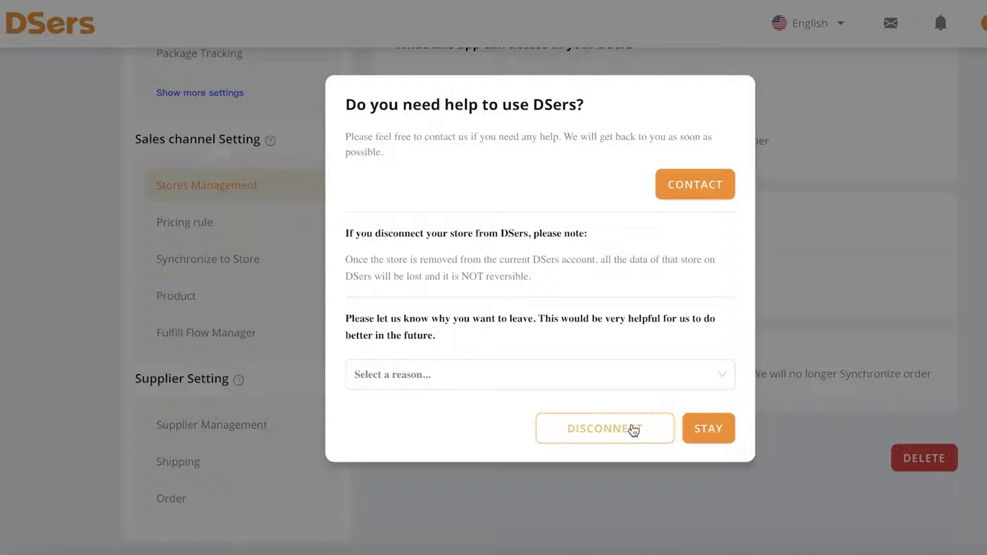
{"action": "left_click", "coordinate": [634, 430]}
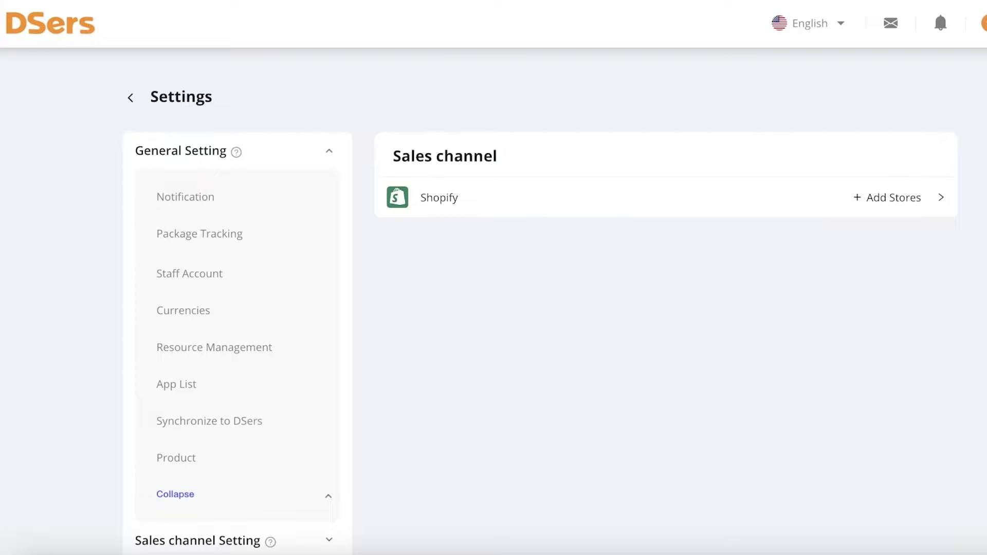
Step: Return to Find Suppliers, dismiss the abnormal stores notice and browse the AliExpress product listings
{"action": "left_click", "coordinate": [58, 33]}
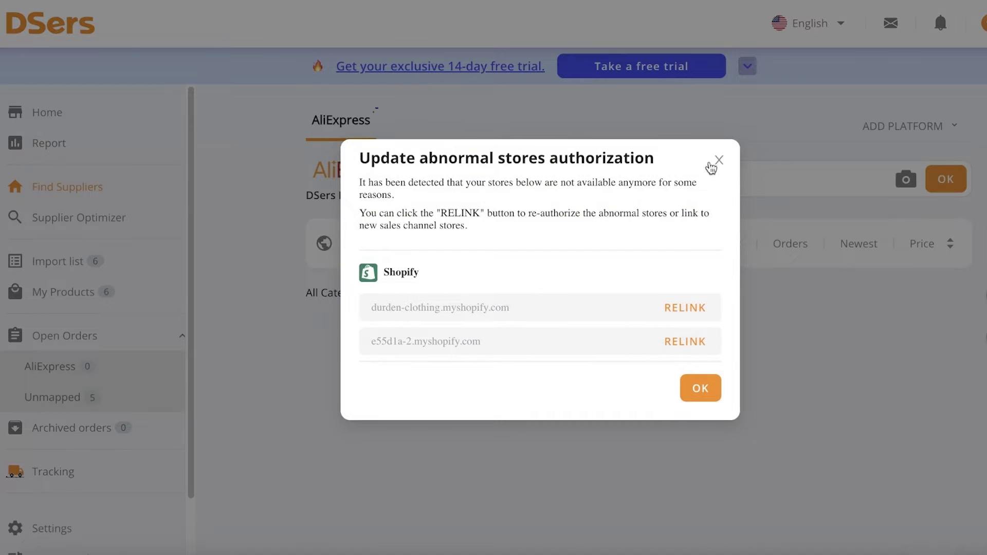
{"action": "left_click", "coordinate": [720, 160]}
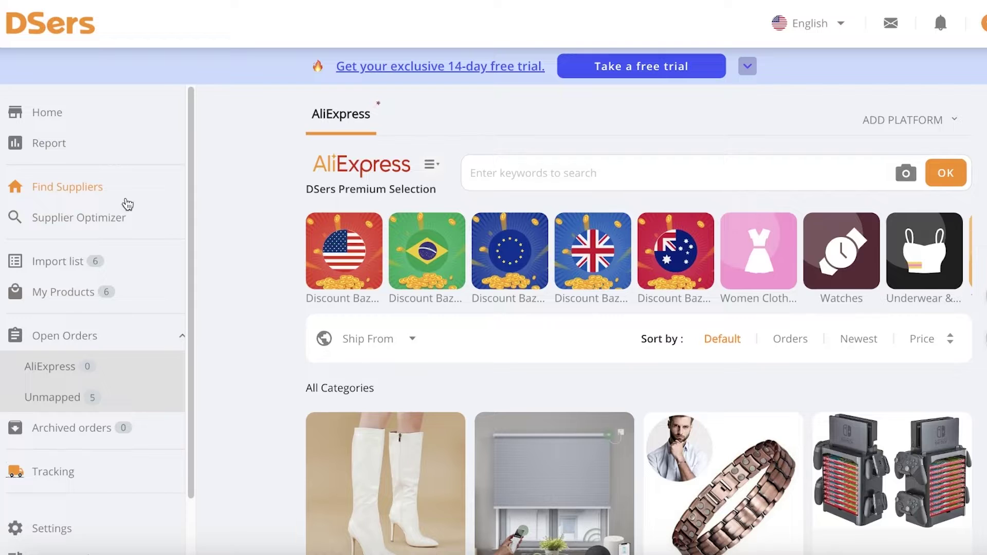
{"action": "scroll", "coordinate": [73, 223], "scroll_direction": "down", "scroll_amount": 1}
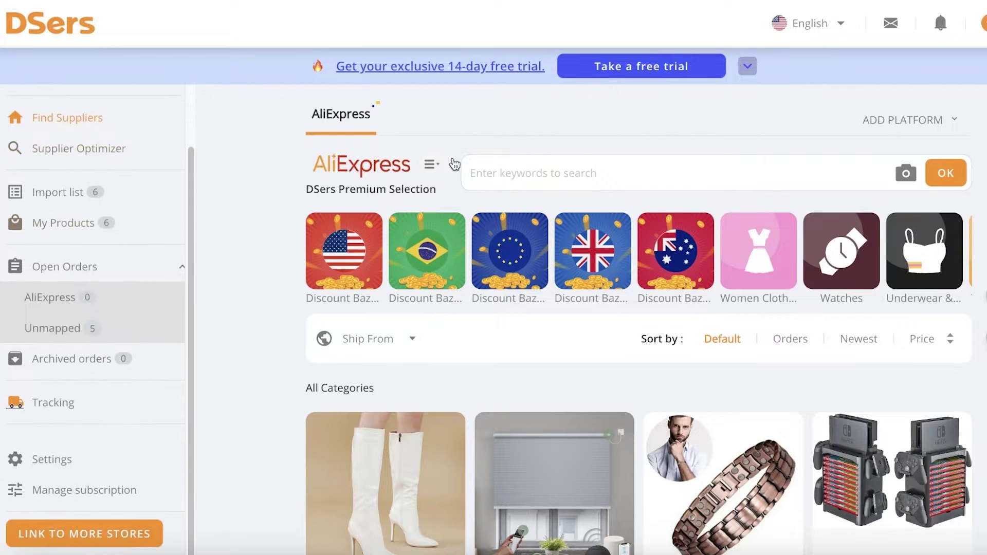
{"action": "scroll", "coordinate": [522, 231], "scroll_direction": "down", "scroll_amount": 3}
{"action": "scroll", "coordinate": [361, 241], "scroll_direction": "down", "scroll_amount": 5}
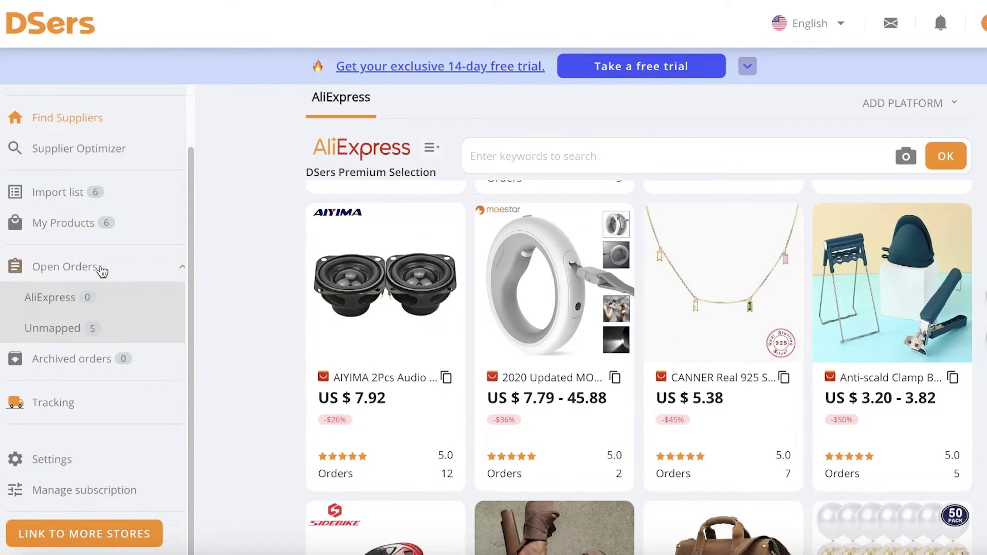
{"action": "scroll", "coordinate": [42, 240], "scroll_direction": "up", "scroll_amount": 1}
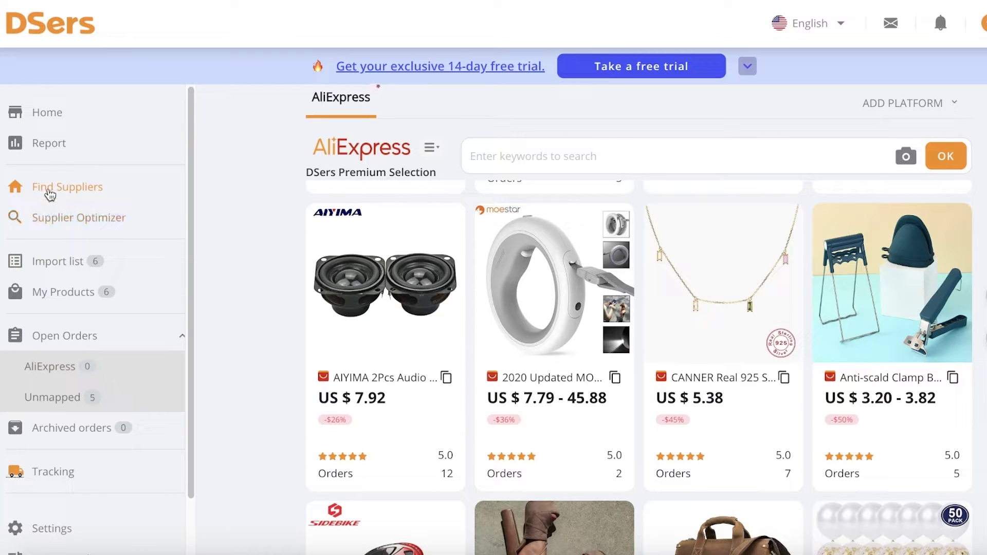
{"action": "scroll", "coordinate": [430, 256], "scroll_direction": "up", "scroll_amount": 5}
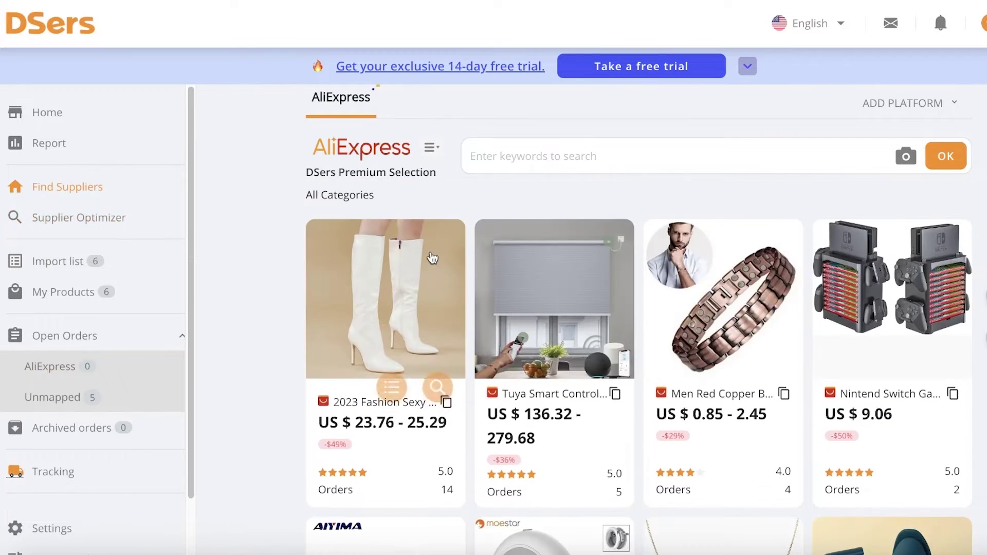
{"action": "scroll", "coordinate": [786, 221], "scroll_direction": "up", "scroll_amount": 4}
{"action": "scroll", "coordinate": [389, 324], "scroll_direction": "down", "scroll_amount": 8}
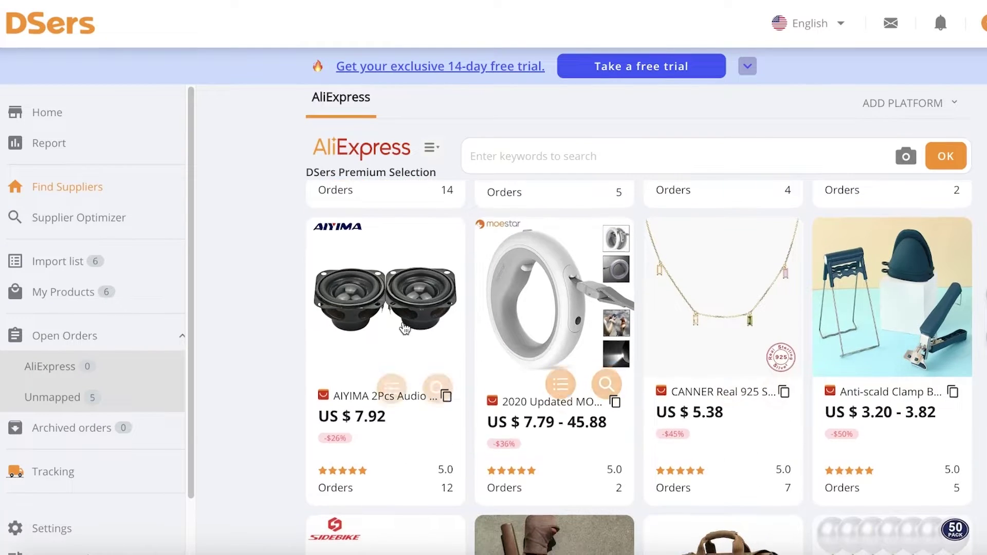
{"action": "scroll", "coordinate": [404, 391], "scroll_direction": "down", "scroll_amount": 7}
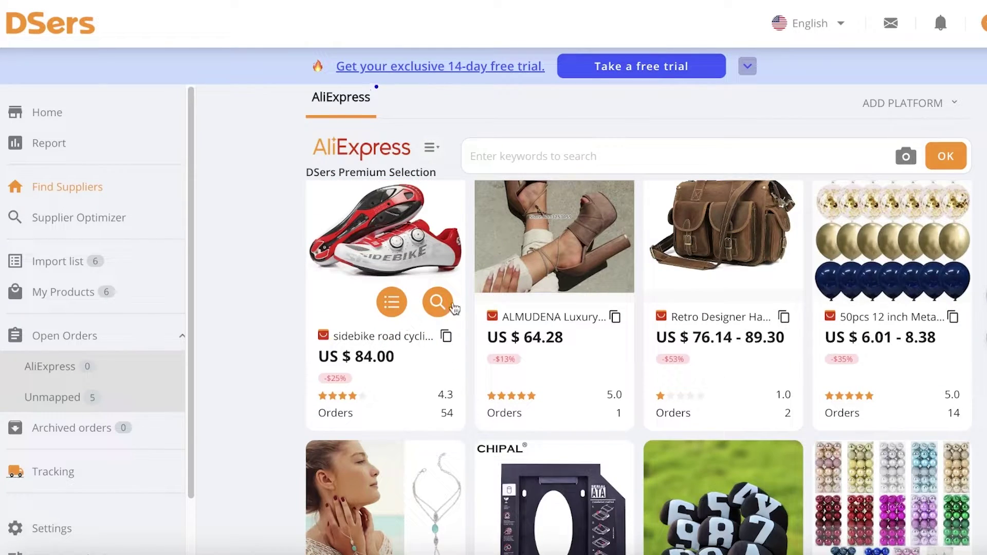
{"action": "scroll", "coordinate": [504, 317], "scroll_direction": "down", "scroll_amount": 4}
{"action": "scroll", "coordinate": [504, 317], "scroll_direction": "down", "scroll_amount": 2}
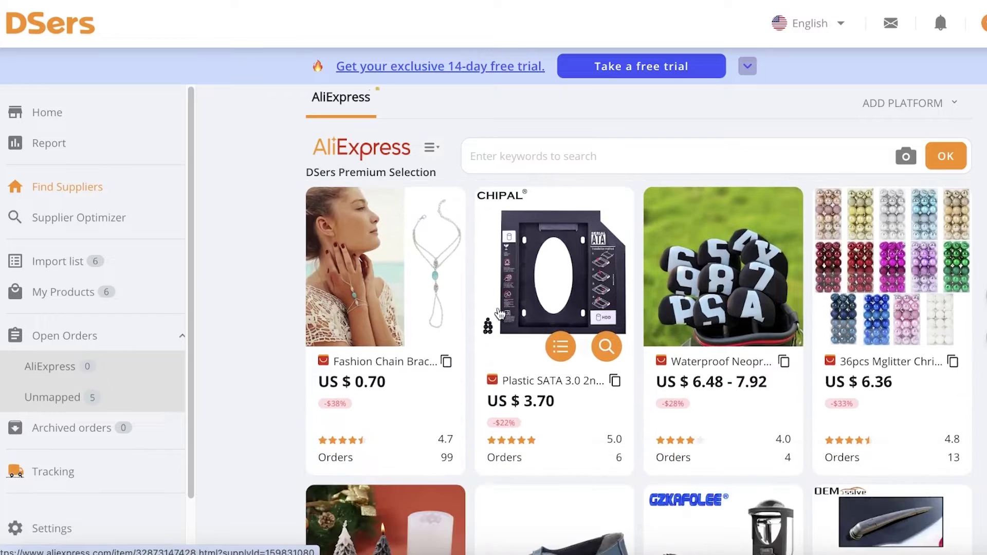
Step: Search the AliExpress suppliers for "dresses" and look through the matching products
{"action": "left_click", "coordinate": [545, 149]}
{"action": "type", "text": "dresses"}
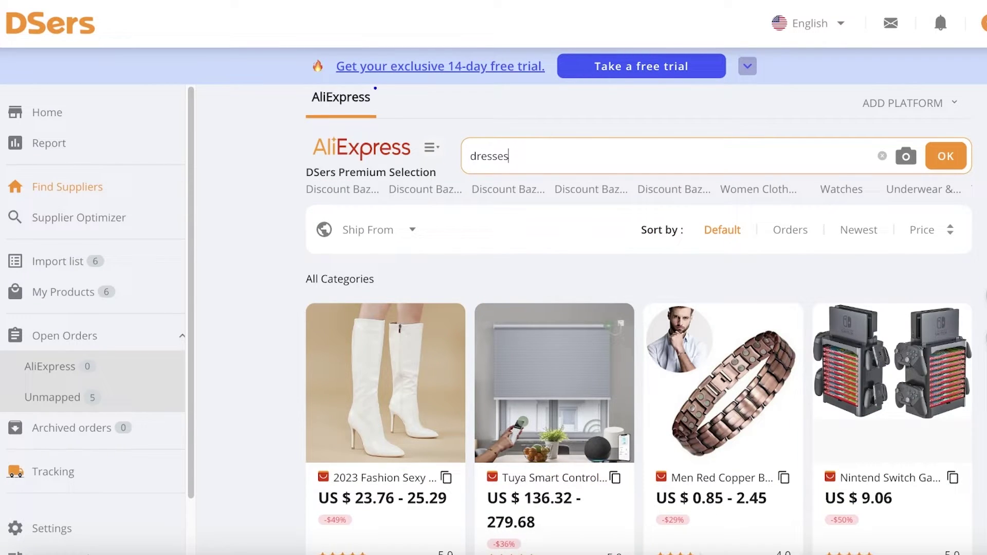
{"action": "key", "text": "Return"}
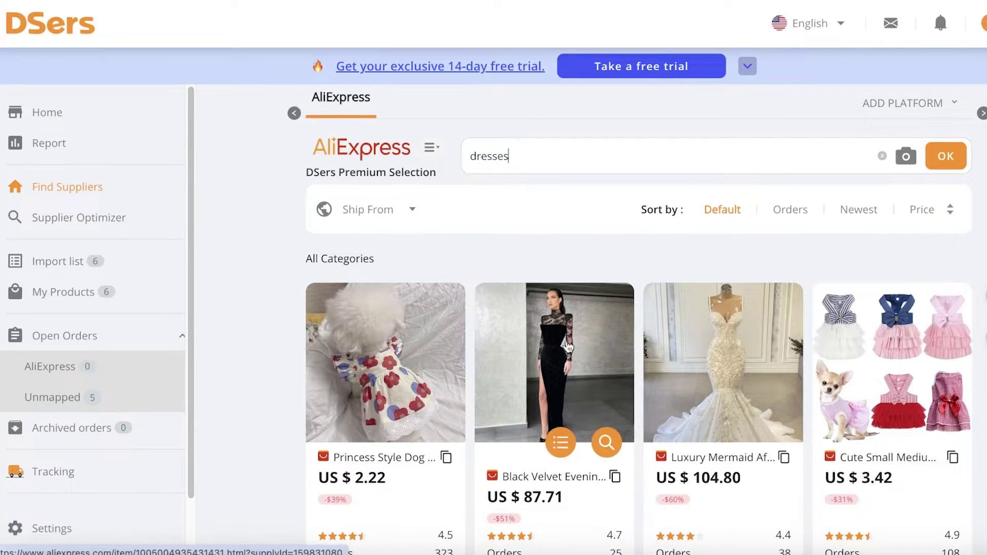
{"action": "scroll", "coordinate": [554, 309], "scroll_direction": "down", "scroll_amount": 2}
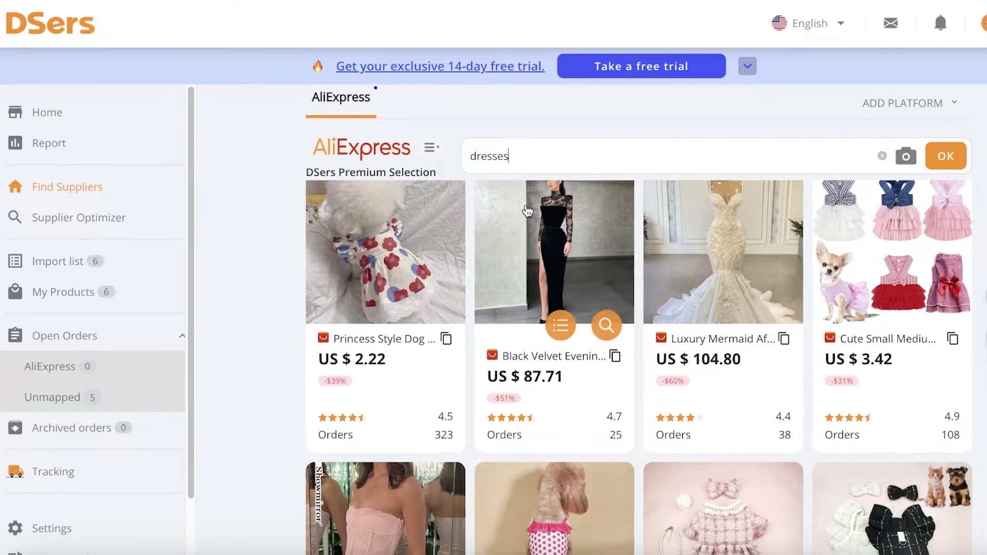
Step: Search the AliExpress suppliers for "summer dresses" and look through the matching products
{"action": "scroll", "coordinate": [554, 329], "scroll_direction": "down", "scroll_amount": 3}
{"action": "scroll", "coordinate": [428, 341], "scroll_direction": "down", "scroll_amount": 15}
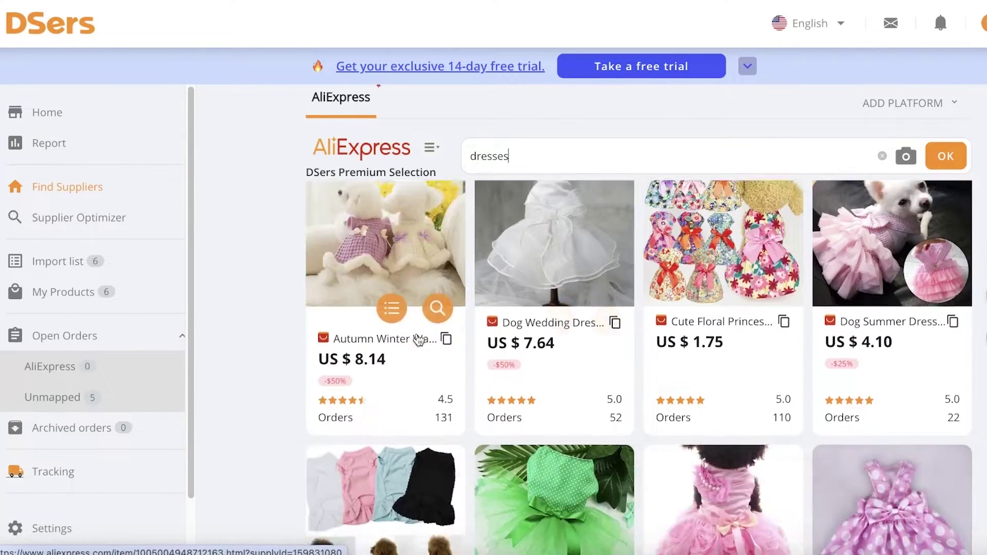
{"action": "scroll", "coordinate": [428, 341], "scroll_direction": "down", "scroll_amount": 10}
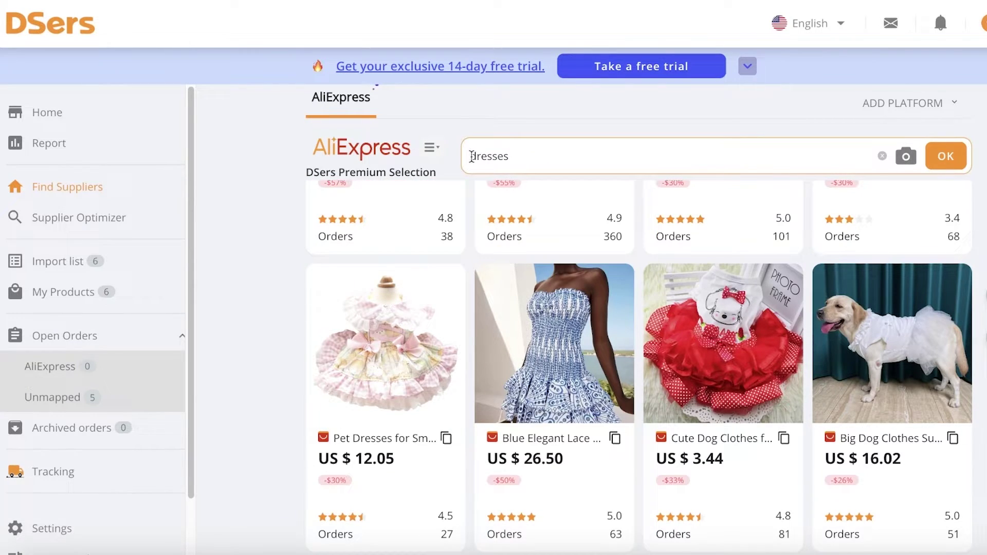
{"action": "left_click", "coordinate": [471, 156]}
{"action": "type", "text": "summer"}
{"action": "key", "text": "Return"}
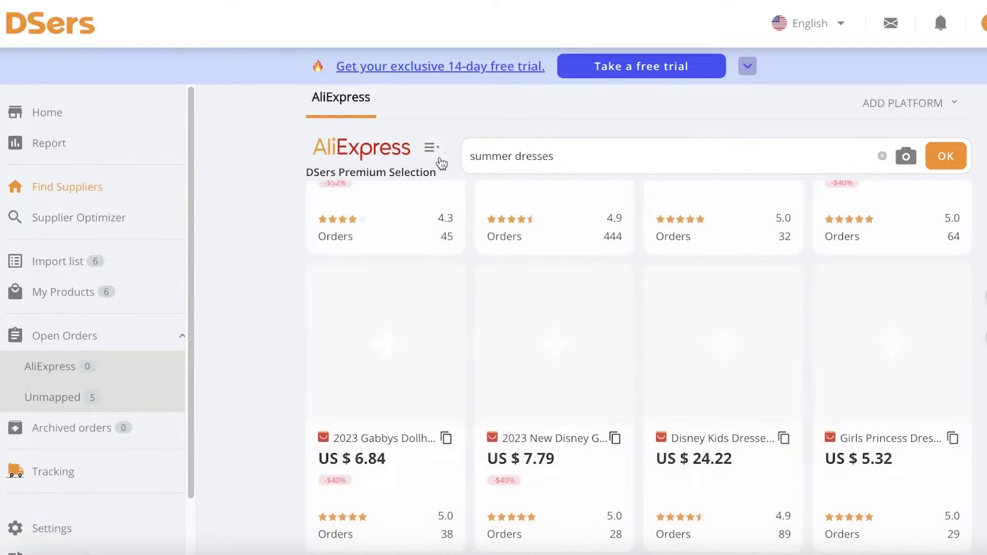
{"action": "scroll", "coordinate": [642, 309], "scroll_direction": "down", "scroll_amount": 10}
{"action": "scroll", "coordinate": [652, 276], "scroll_direction": "up", "scroll_amount": 10}
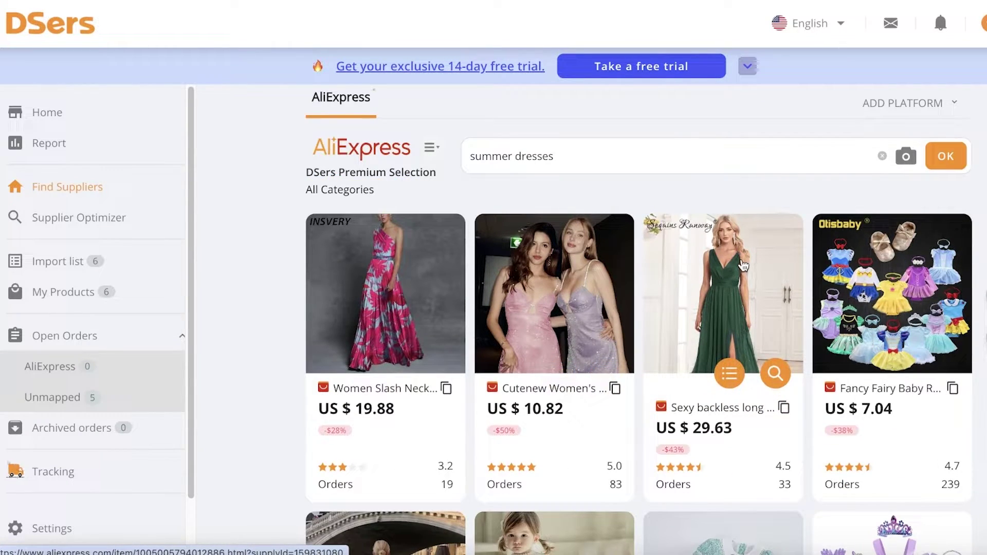
{"action": "scroll", "coordinate": [743, 265], "scroll_direction": "down", "scroll_amount": 5}
{"action": "scroll", "coordinate": [740, 264], "scroll_direction": "up", "scroll_amount": 5}
Step: Open the Women Slash Neck Party Dress on AliExpress, try its sizes and green and red colors, and look through the product page
{"action": "left_click", "coordinate": [334, 277]}
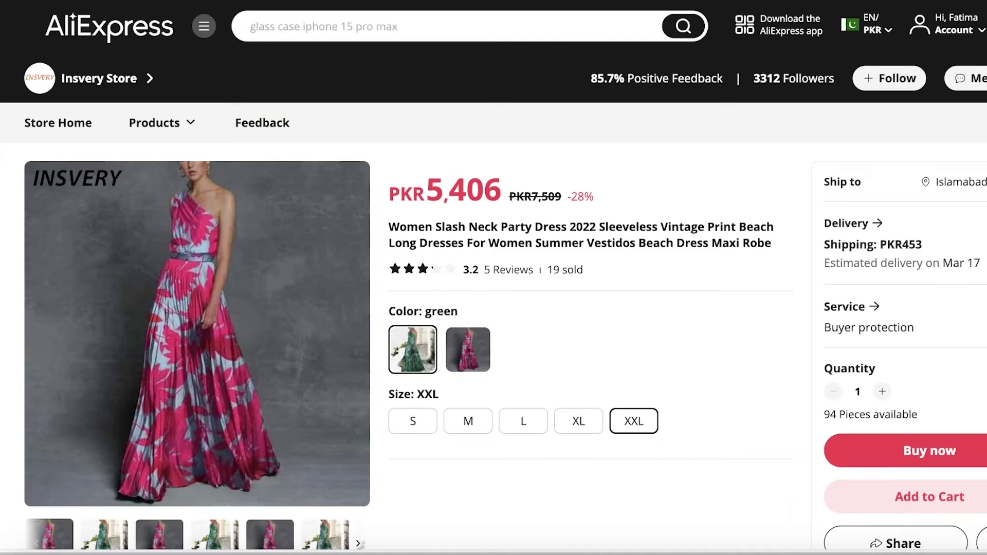
{"action": "scroll", "coordinate": [591, 202], "scroll_direction": "down", "scroll_amount": 4}
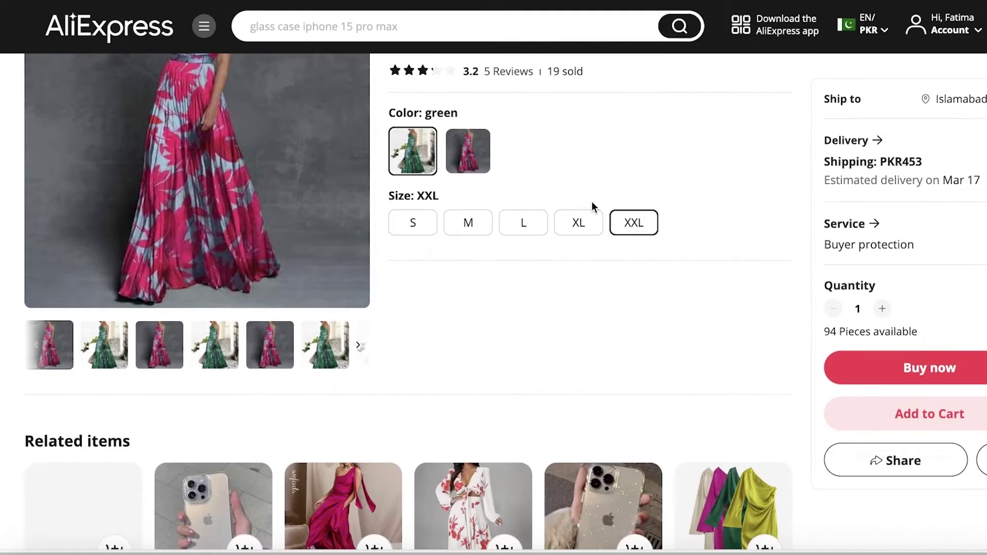
{"action": "left_click", "coordinate": [579, 224]}
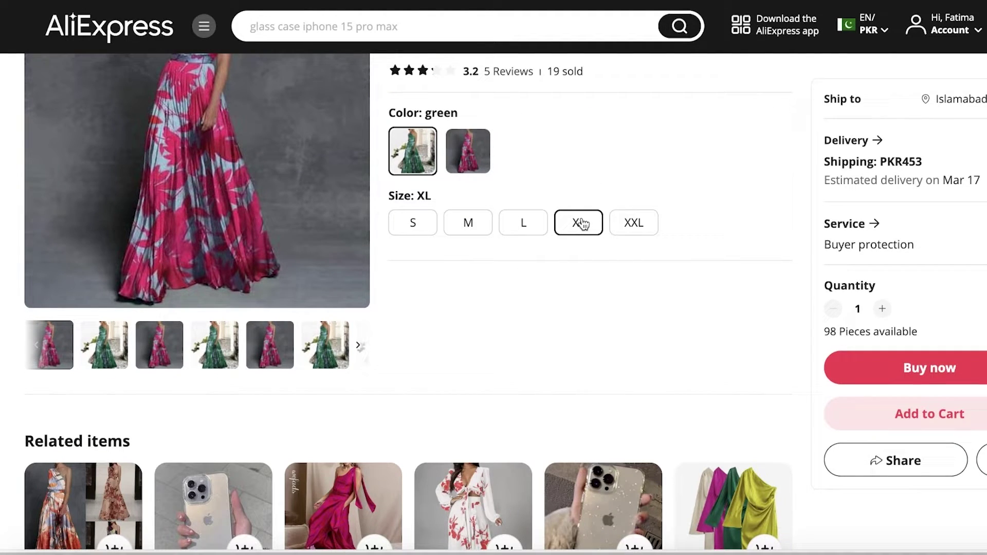
{"action": "left_click", "coordinate": [522, 224]}
{"action": "left_click", "coordinate": [484, 156]}
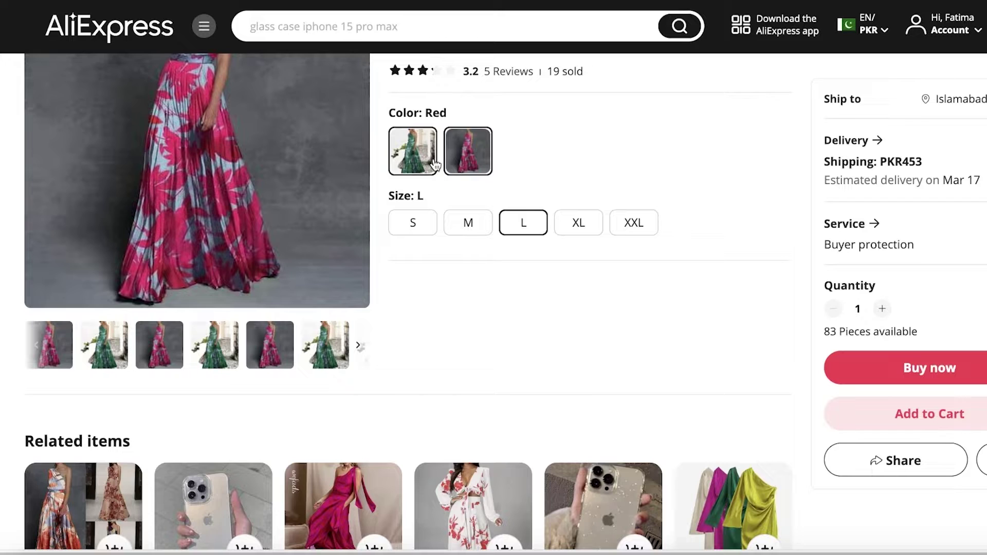
{"action": "left_click", "coordinate": [431, 166]}
{"action": "scroll", "coordinate": [419, 321], "scroll_direction": "up", "scroll_amount": 3}
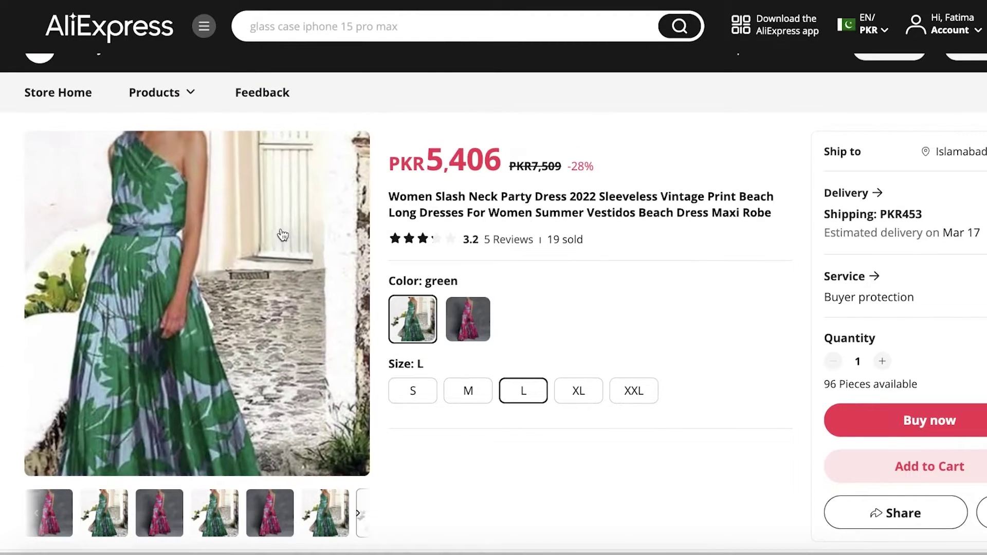
{"action": "left_click", "coordinate": [451, 333]}
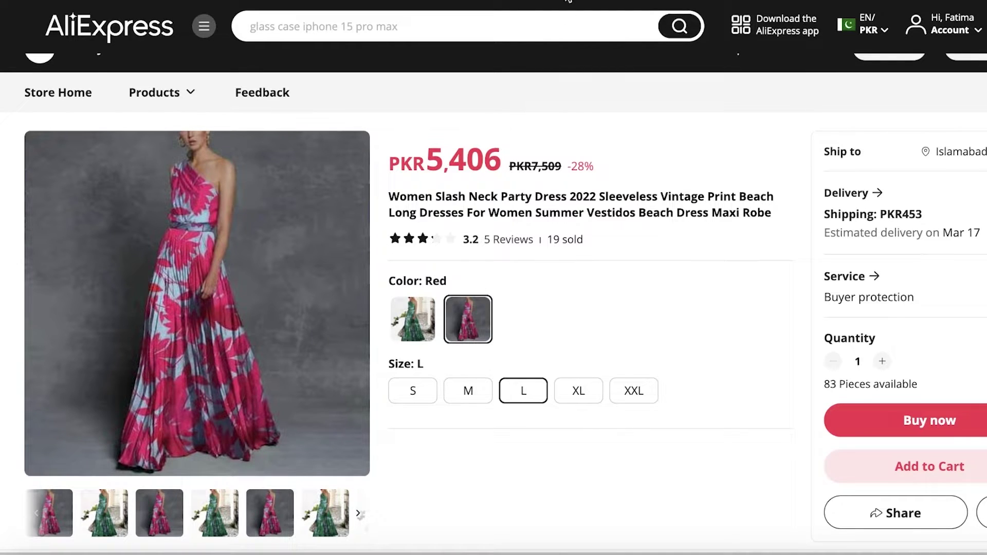
{"action": "scroll", "coordinate": [545, 201], "scroll_direction": "down", "scroll_amount": 10}
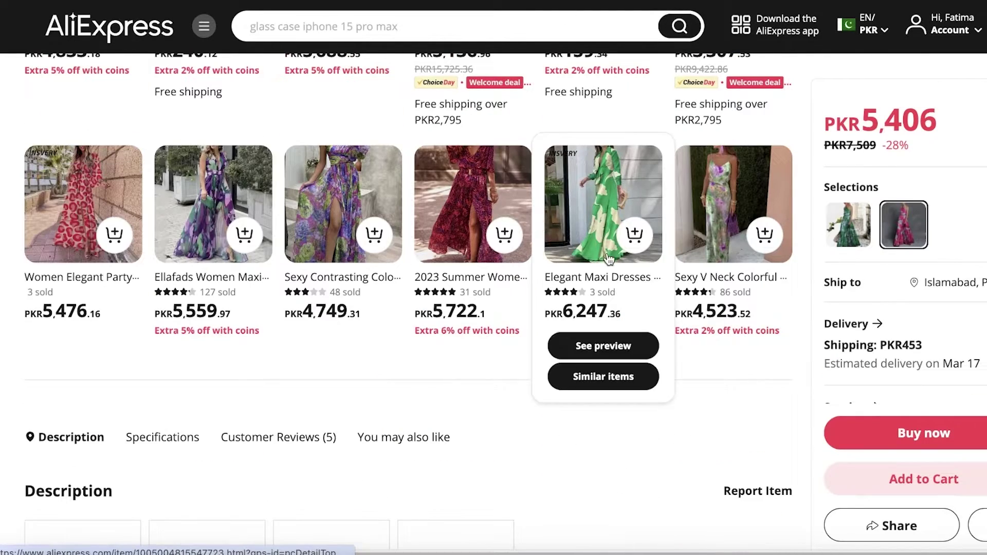
{"action": "scroll", "coordinate": [608, 266], "scroll_direction": "up", "scroll_amount": 10}
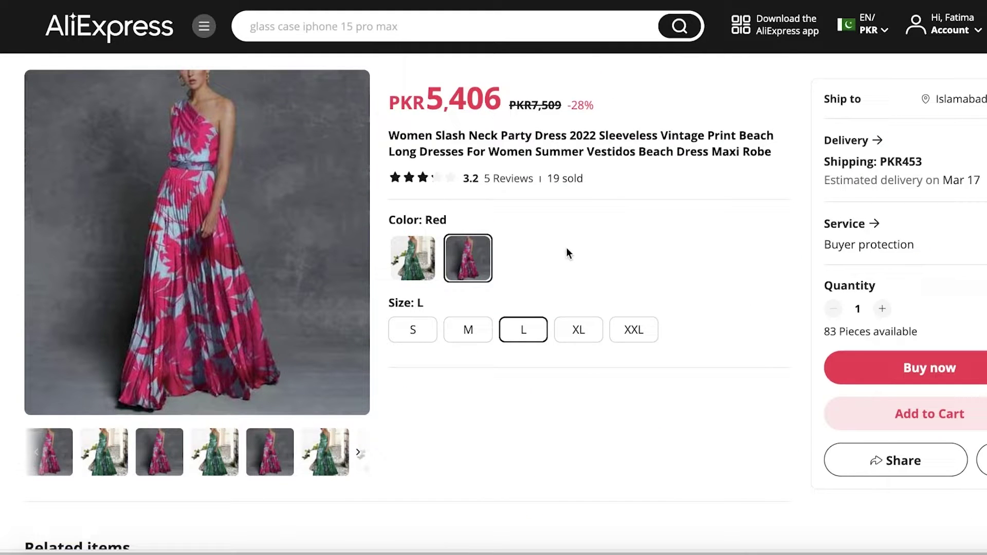
{"action": "scroll", "coordinate": [567, 252], "scroll_direction": "down", "scroll_amount": 7}
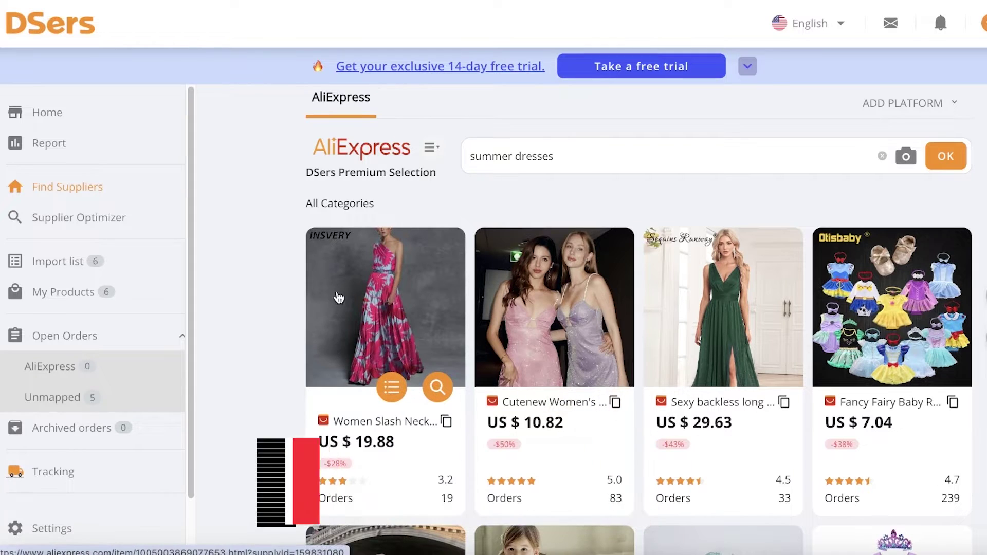
Step: Find similar products for the Women Slash Neck dress in Supplier Optimizer, dismiss the abnormal stores notice and examine the matches
{"action": "left_click", "coordinate": [442, 388]}
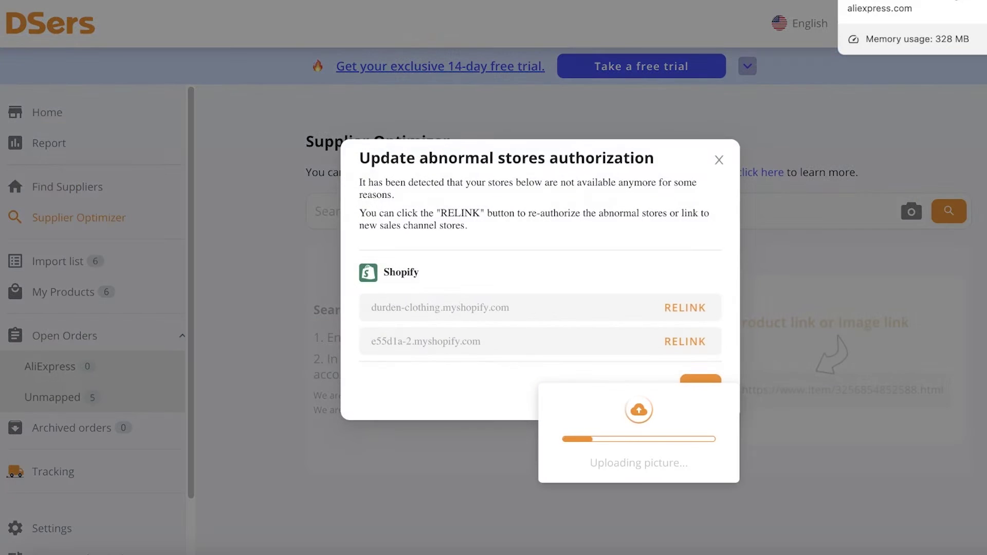
{"action": "left_click", "coordinate": [716, 160]}
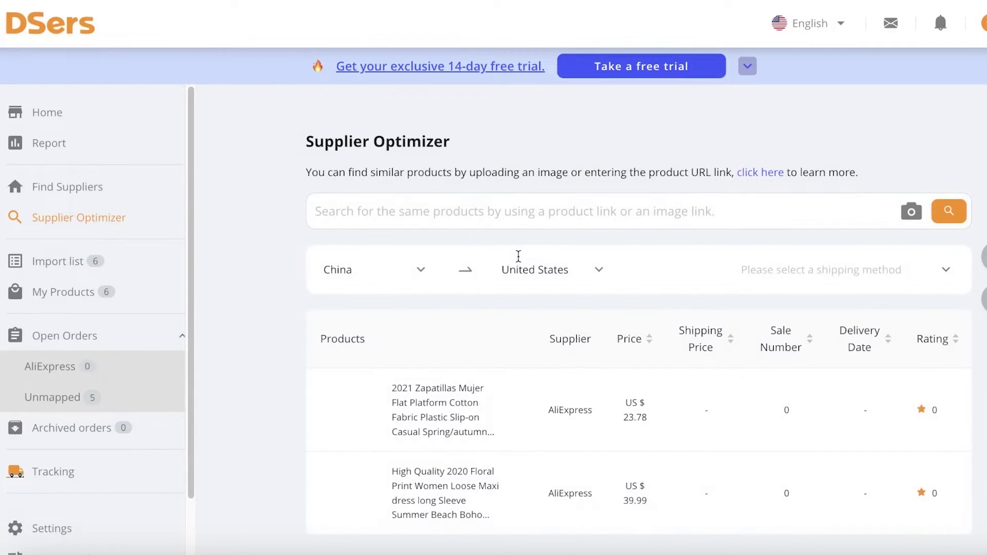
{"action": "scroll", "coordinate": [518, 260], "scroll_direction": "down", "scroll_amount": 1}
{"action": "scroll", "coordinate": [518, 259], "scroll_direction": "down", "scroll_amount": 2}
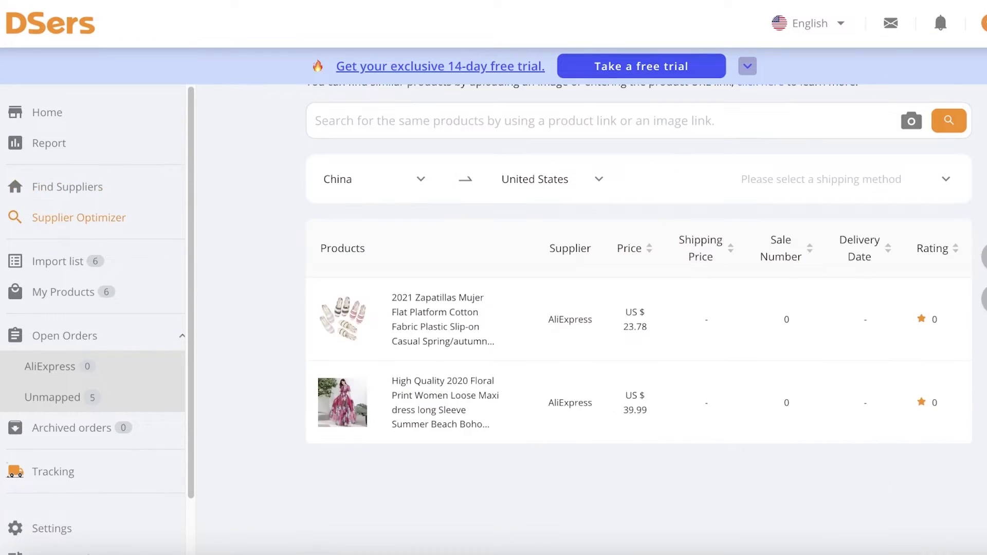
{"action": "mouse_move", "coordinate": [514, 413]}
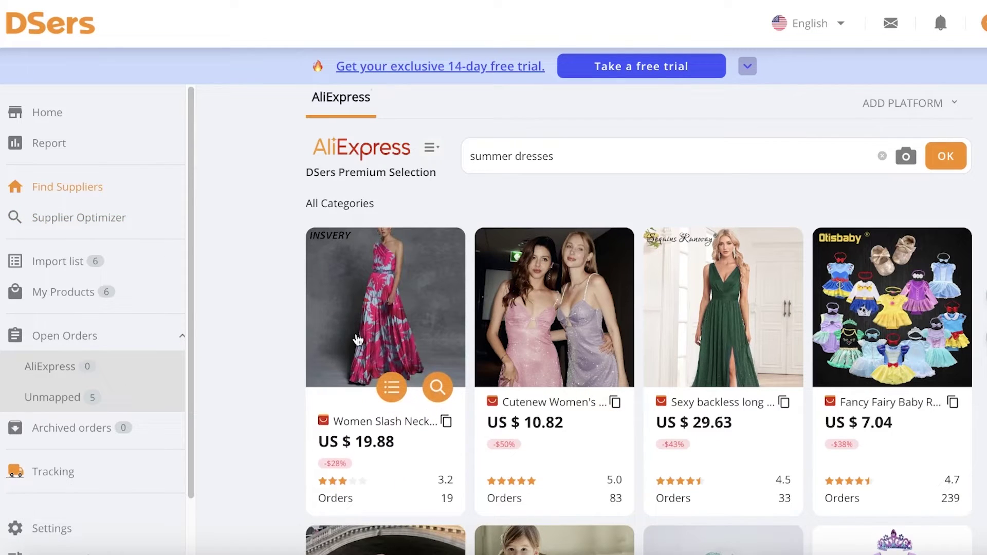
Step: Back in the summer dresses results, add the Women Slash Neck dress to the import list and open that list
{"action": "scroll", "coordinate": [357, 338], "scroll_direction": "down", "scroll_amount": 1}
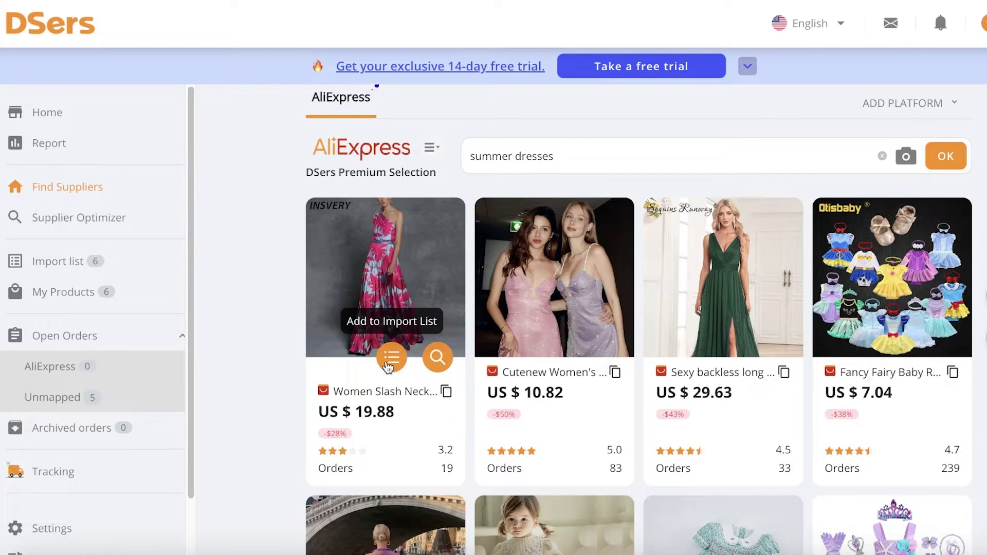
{"action": "left_click", "coordinate": [389, 364]}
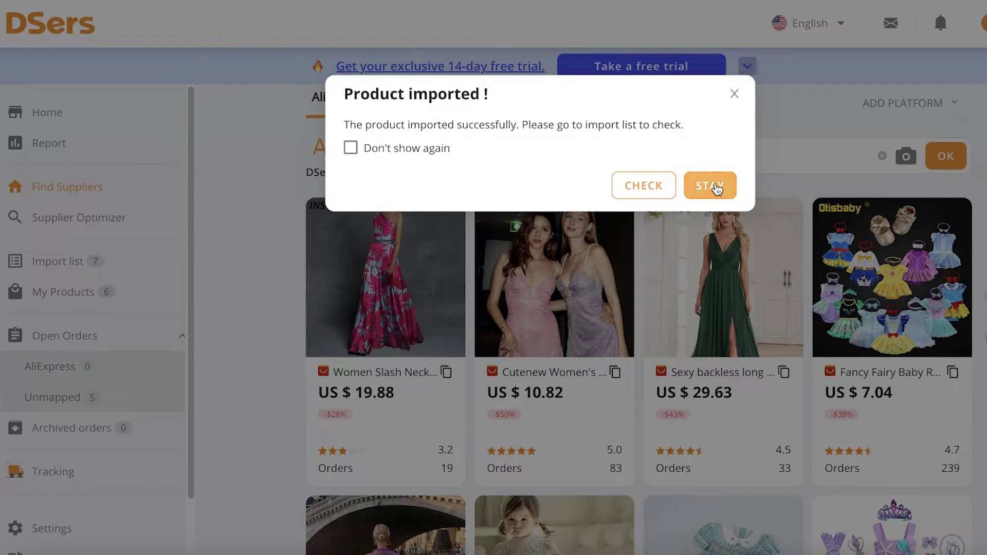
{"action": "left_click", "coordinate": [665, 195]}
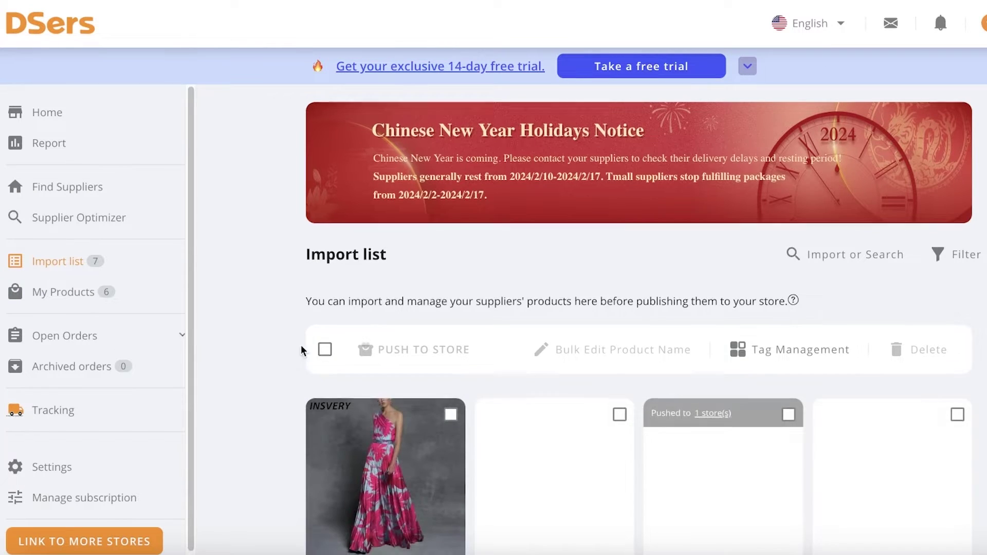
Step: Look through all the products in the import list, including their costs, stock and pushed status
{"action": "scroll", "coordinate": [920, 288], "scroll_direction": "down", "scroll_amount": 3}
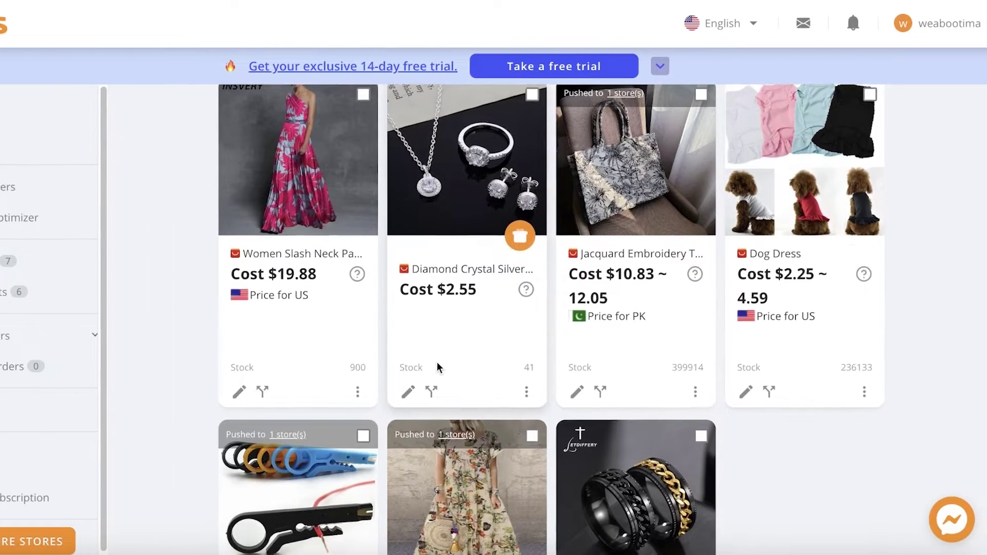
{"action": "scroll", "coordinate": [894, 278], "scroll_direction": "down", "scroll_amount": 5}
{"action": "scroll", "coordinate": [923, 282], "scroll_direction": "up", "scroll_amount": 8}
{"action": "scroll", "coordinate": [921, 277], "scroll_direction": "down", "scroll_amount": 4}
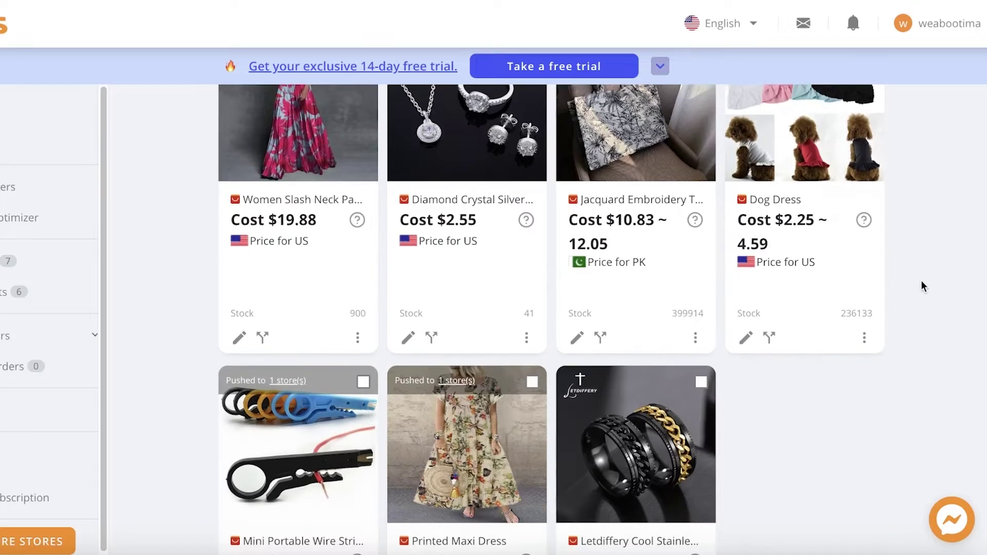
{"action": "scroll", "coordinate": [922, 280], "scroll_direction": "down", "scroll_amount": 3}
{"action": "scroll", "coordinate": [921, 280], "scroll_direction": "up", "scroll_amount": 8}
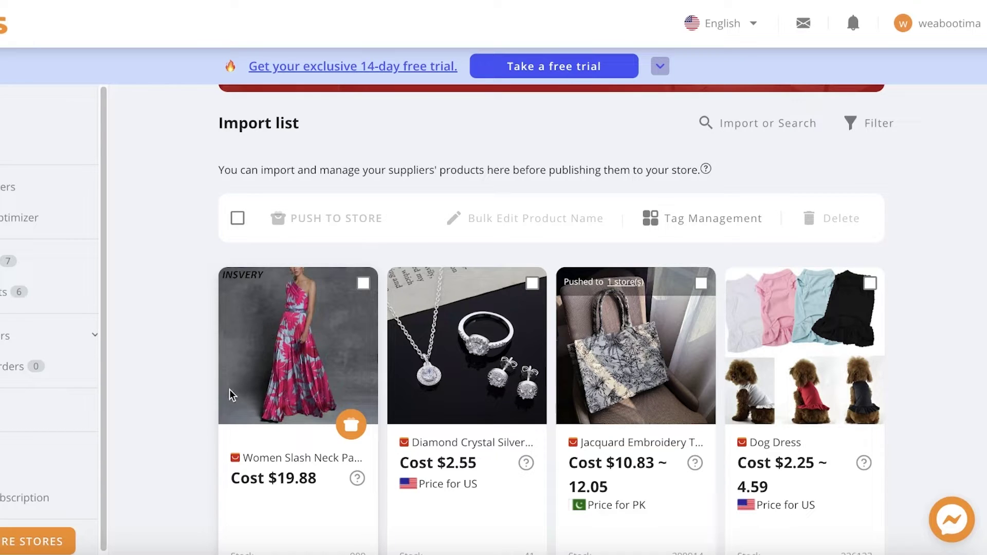
Step: Open the imported dress's product details and assign it to the Home page collection for store eb6d8b-2
{"action": "scroll", "coordinate": [228, 386], "scroll_direction": "down", "scroll_amount": 1}
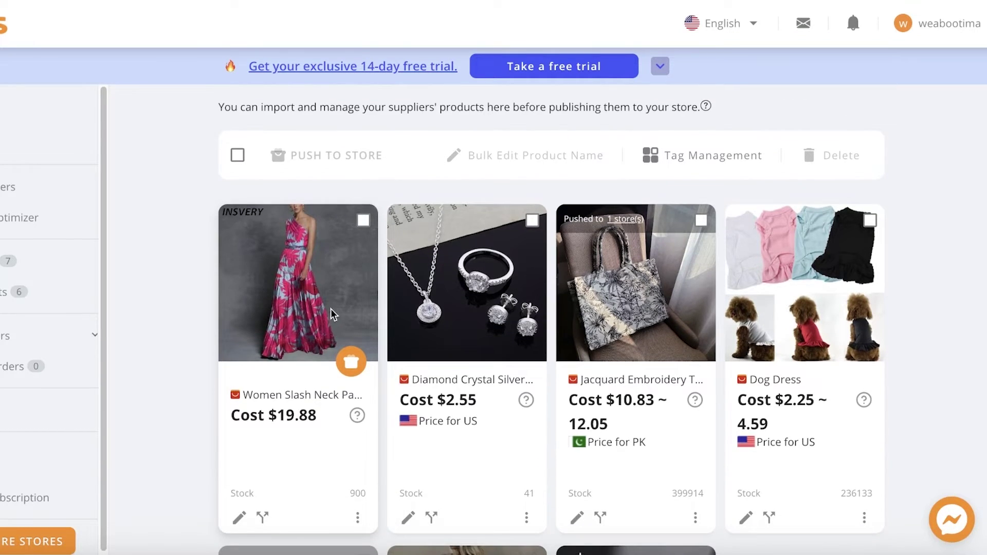
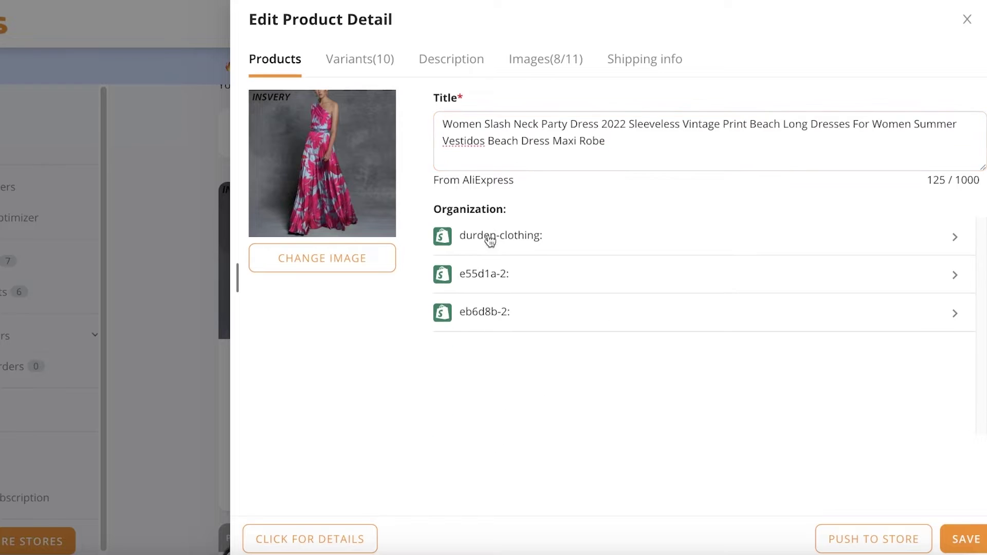
{"action": "left_click", "coordinate": [483, 313]}
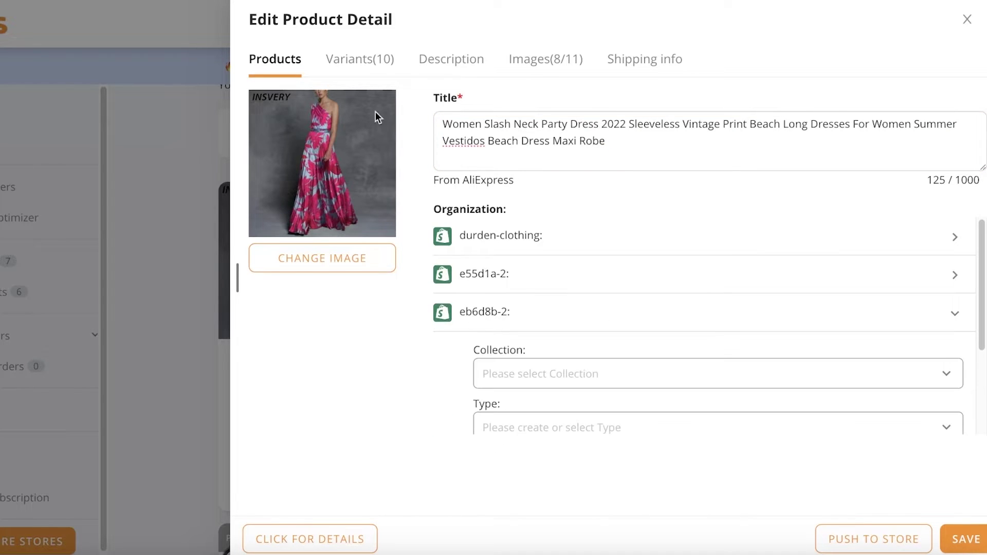
{"action": "left_click", "coordinate": [515, 372]}
{"action": "left_click", "coordinate": [520, 416]}
{"action": "left_click", "coordinate": [474, 386]}
{"action": "scroll", "coordinate": [540, 360], "scroll_direction": "down", "scroll_amount": 3}
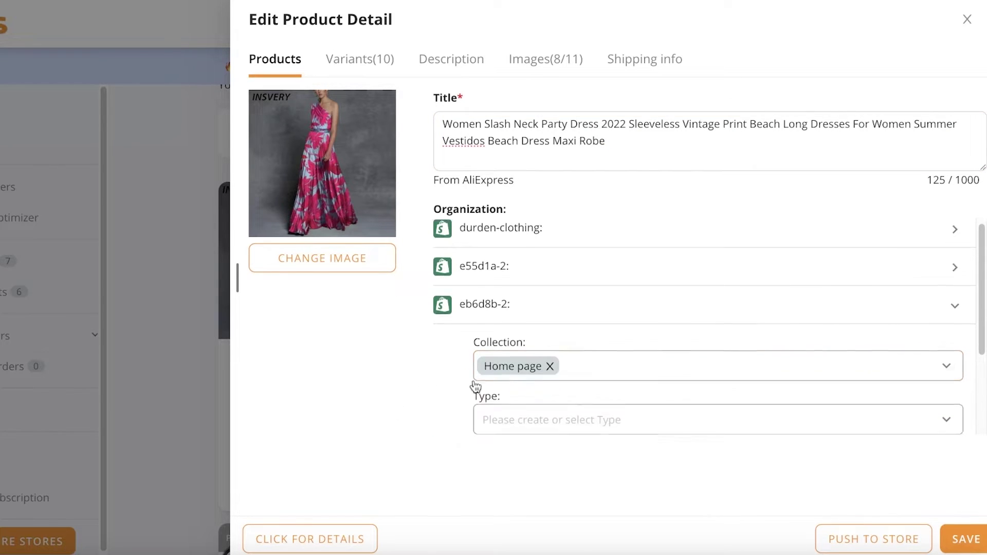
{"action": "left_click", "coordinate": [558, 298]}
{"action": "left_click", "coordinate": [432, 333]}
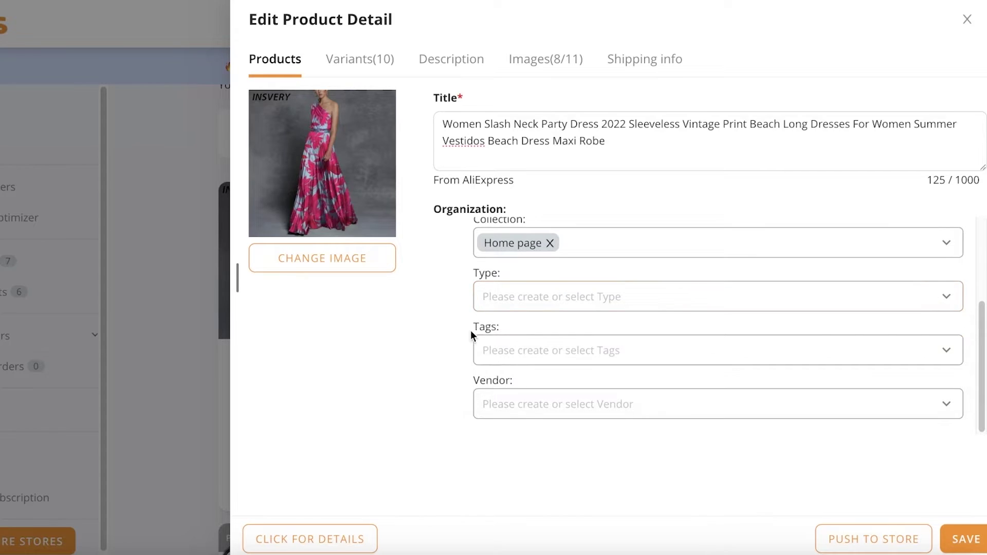
{"action": "scroll", "coordinate": [489, 308], "scroll_direction": "up", "scroll_amount": 3}
{"action": "left_click", "coordinate": [959, 318]}
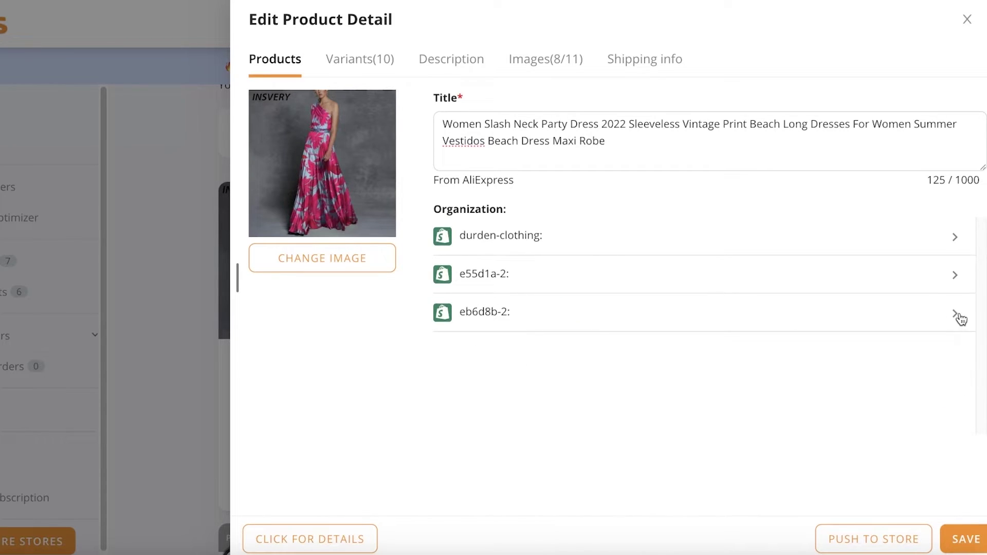
Step: Replace the imported dress's title with "Floral Printed Dress"
{"action": "left_click_drag", "start_coordinate": [679, 124], "coordinate": [451, 111]}
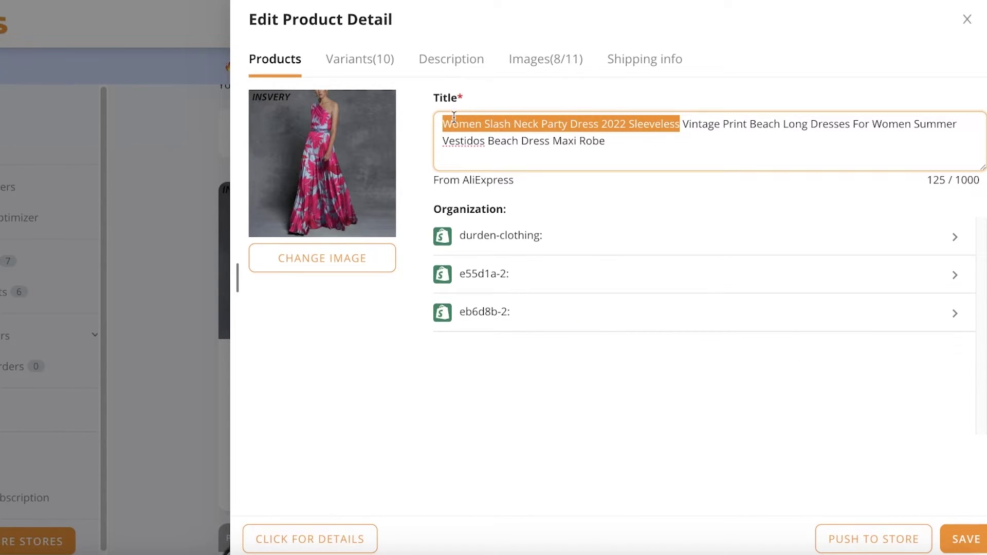
{"action": "left_click", "coordinate": [663, 140]}
{"action": "left_click", "coordinate": [302, 60]}
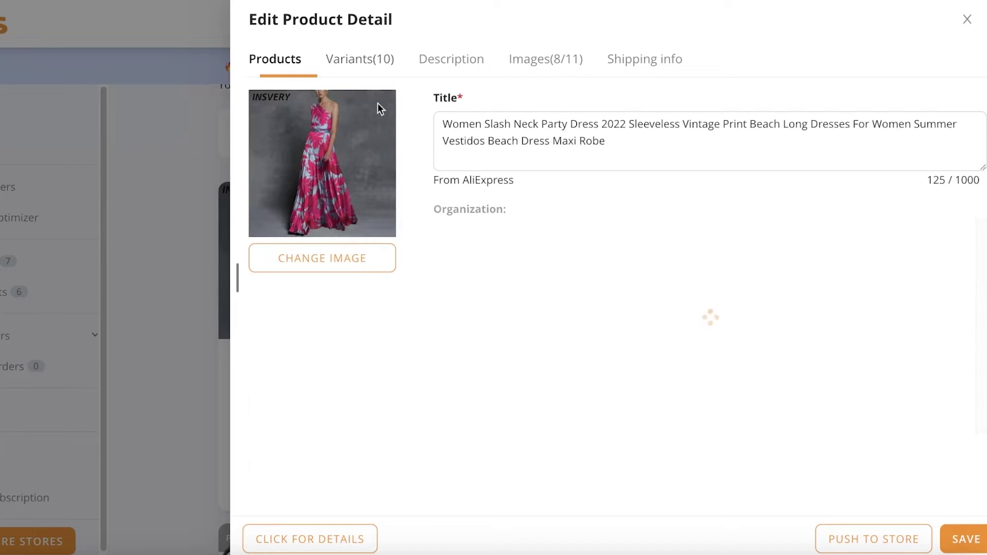
{"action": "left_click", "coordinate": [610, 141]}
{"action": "left_click_drag", "start_coordinate": [612, 140], "coordinate": [387, 118]}
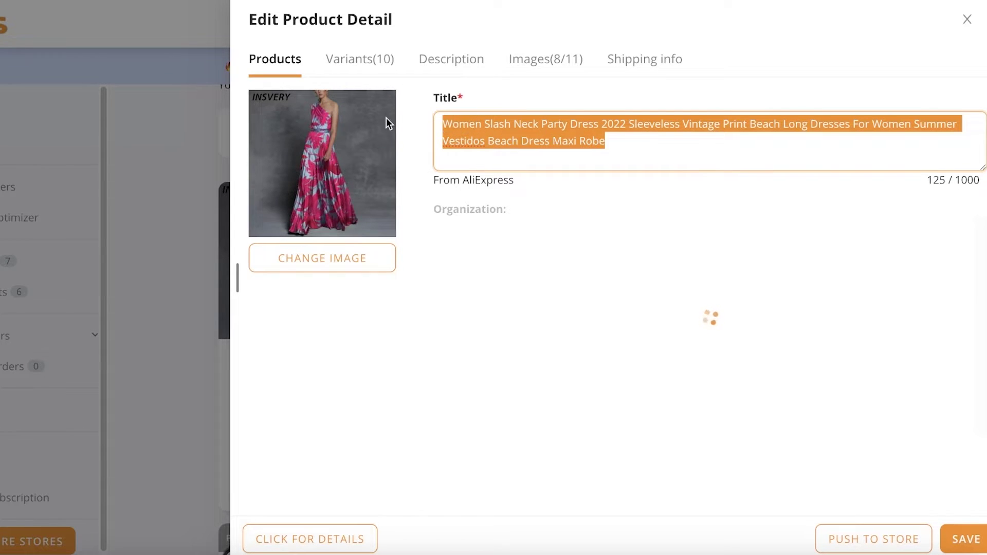
{"action": "key", "text": "BackSpace"}
{"action": "type", "text": "Floral Printed"}
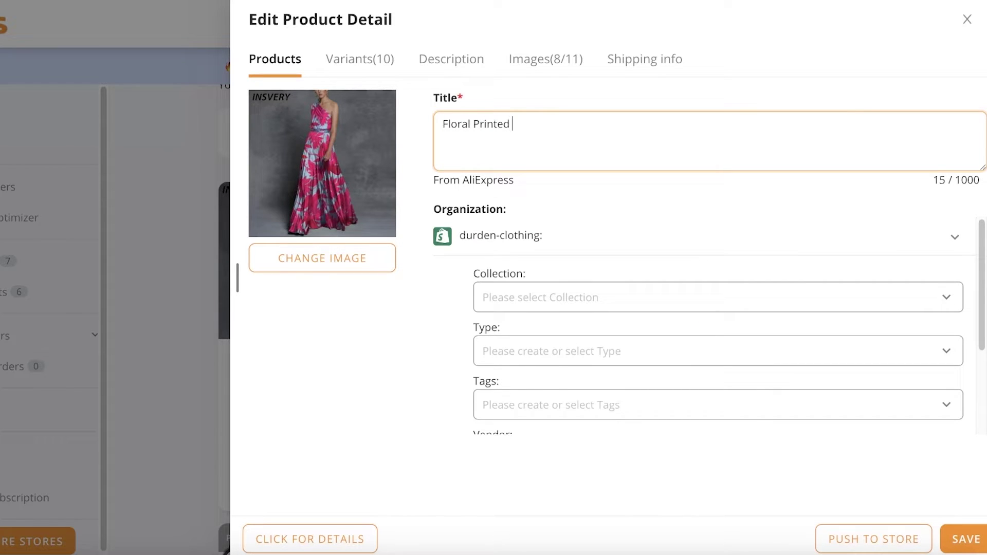
{"action": "type", "text": " Dress"}
Step: Add the tag AAA to the dress under store eb6d8b-2
{"action": "left_click", "coordinate": [501, 319]}
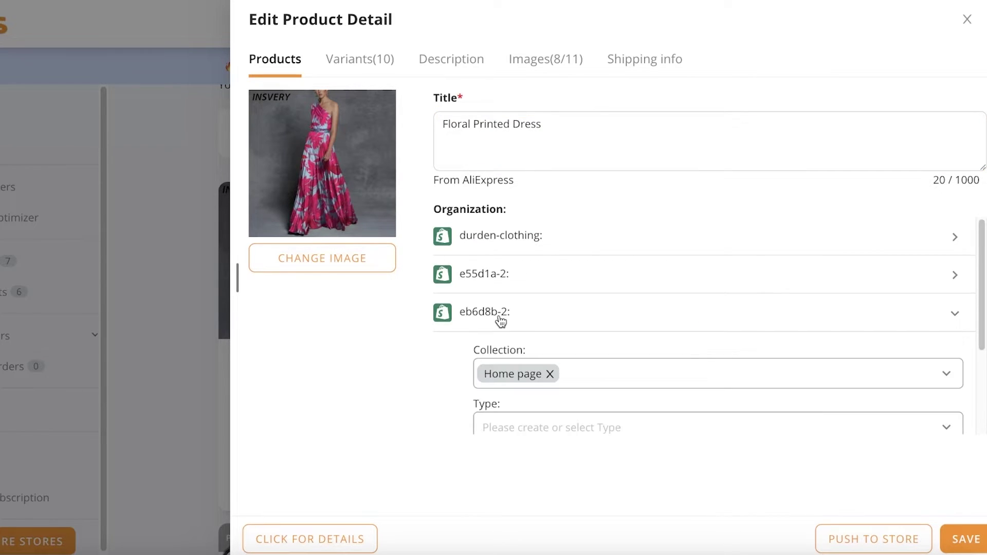
{"action": "scroll", "coordinate": [514, 340], "scroll_direction": "down", "scroll_amount": 3}
{"action": "left_click", "coordinate": [562, 287]}
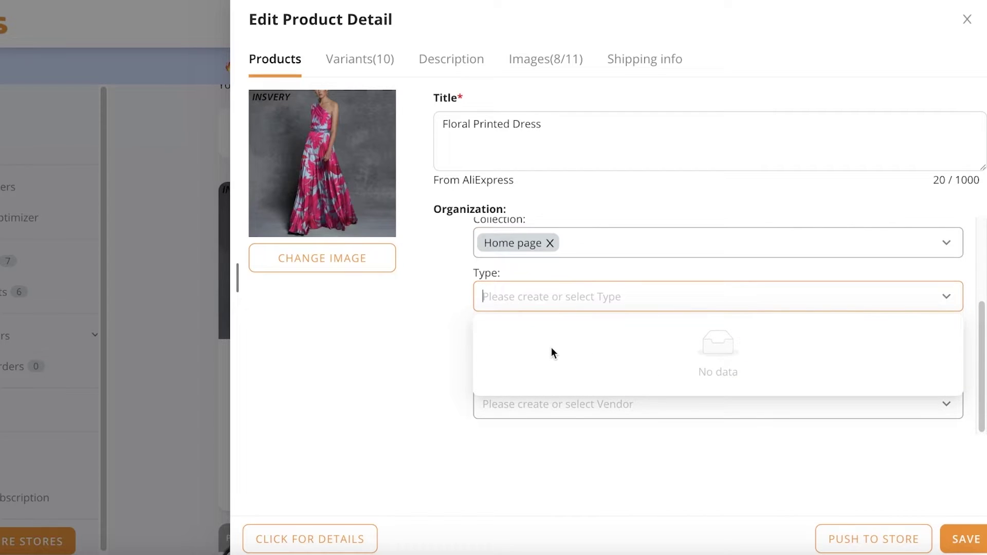
{"action": "left_click_drag", "start_coordinate": [553, 353], "coordinate": [412, 392]}
{"action": "left_click", "coordinate": [454, 375]}
{"action": "left_click", "coordinate": [478, 349]}
{"action": "type", "text": "A"}
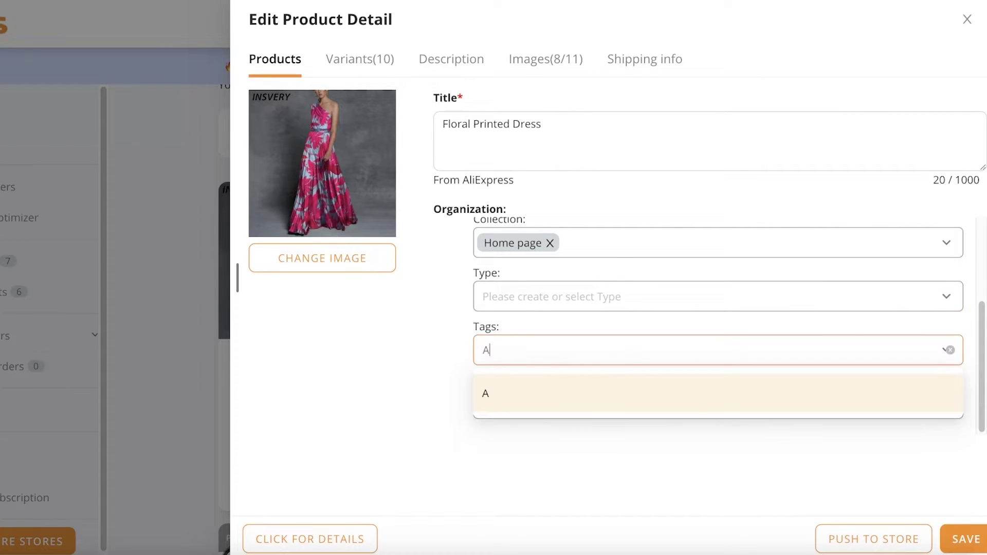
{"action": "type", "text": "AA"}
{"action": "key", "text": "Return"}
Step: Set the dress's product type to AAA for store eb6d8b-2
{"action": "left_click", "coordinate": [597, 288]}
{"action": "type", "text": "AAA"}
{"action": "key", "text": "Return"}
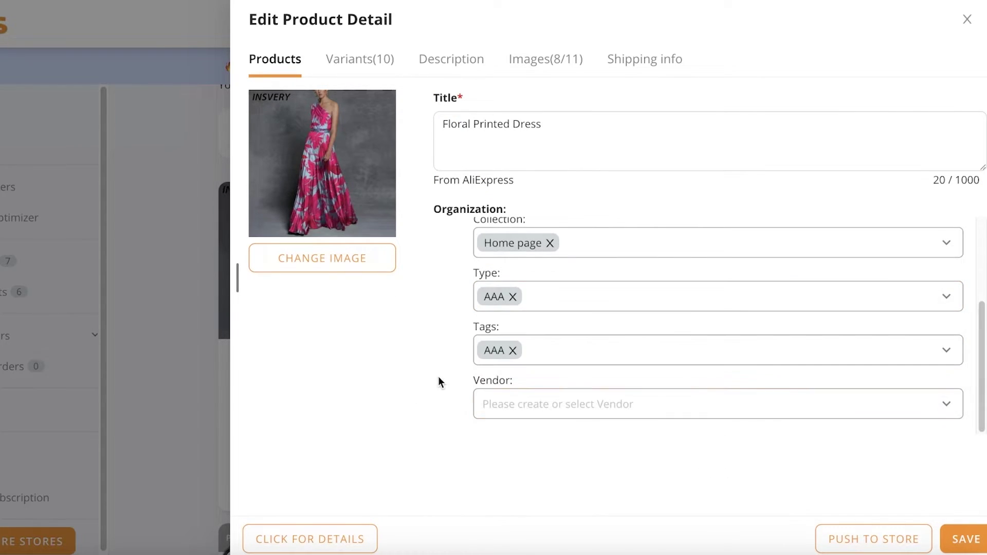
{"action": "scroll", "coordinate": [617, 341], "scroll_direction": "up", "scroll_amount": 3}
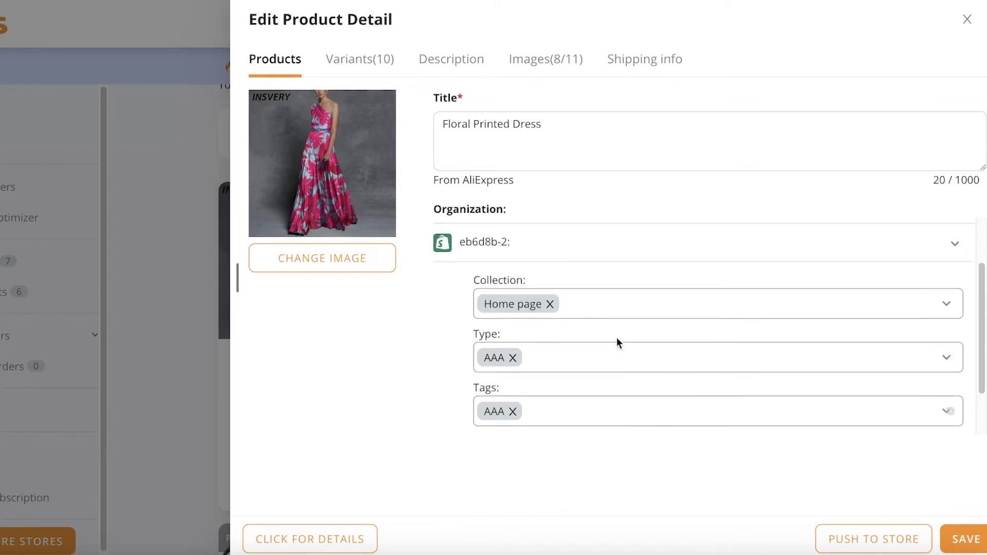
Step: Look through the dress's color and size variants, leaving all of them deselected
{"action": "left_click", "coordinate": [379, 56]}
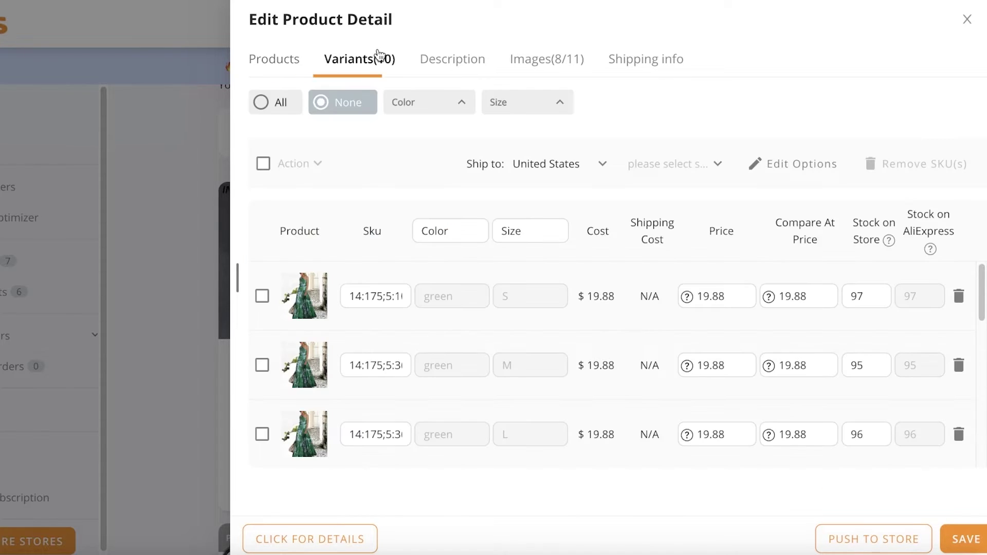
{"action": "left_click", "coordinate": [252, 104]}
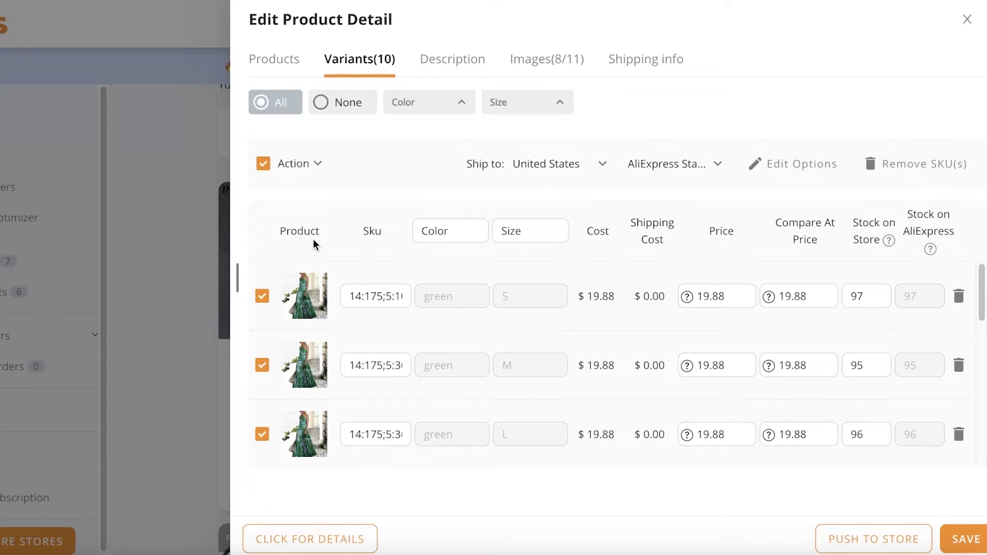
{"action": "left_click", "coordinate": [263, 163]}
{"action": "scroll", "coordinate": [390, 308], "scroll_direction": "down", "scroll_amount": 5}
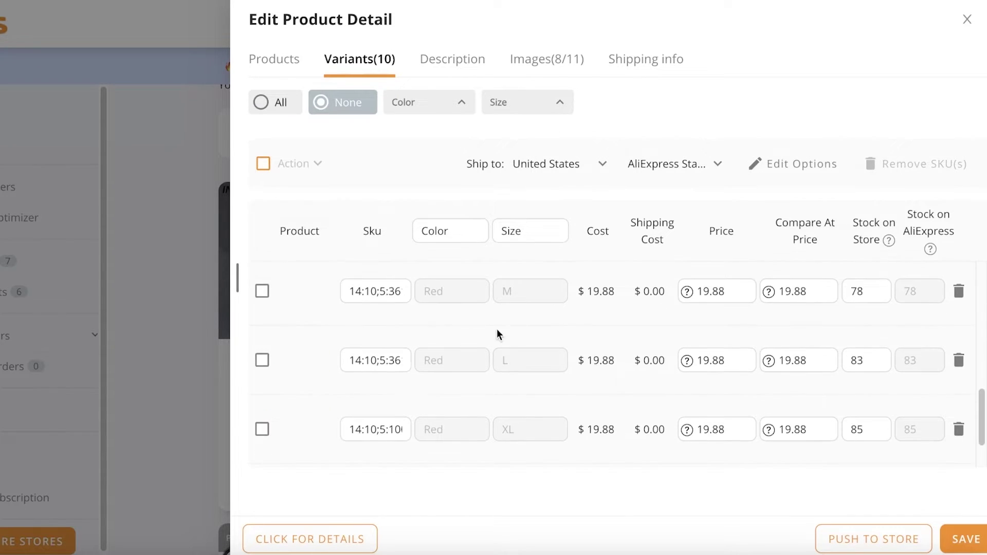
{"action": "scroll", "coordinate": [308, 356], "scroll_direction": "up", "scroll_amount": 4}
{"action": "scroll", "coordinate": [307, 356], "scroll_direction": "up", "scroll_amount": 1}
{"action": "scroll", "coordinate": [293, 398], "scroll_direction": "down", "scroll_amount": 3}
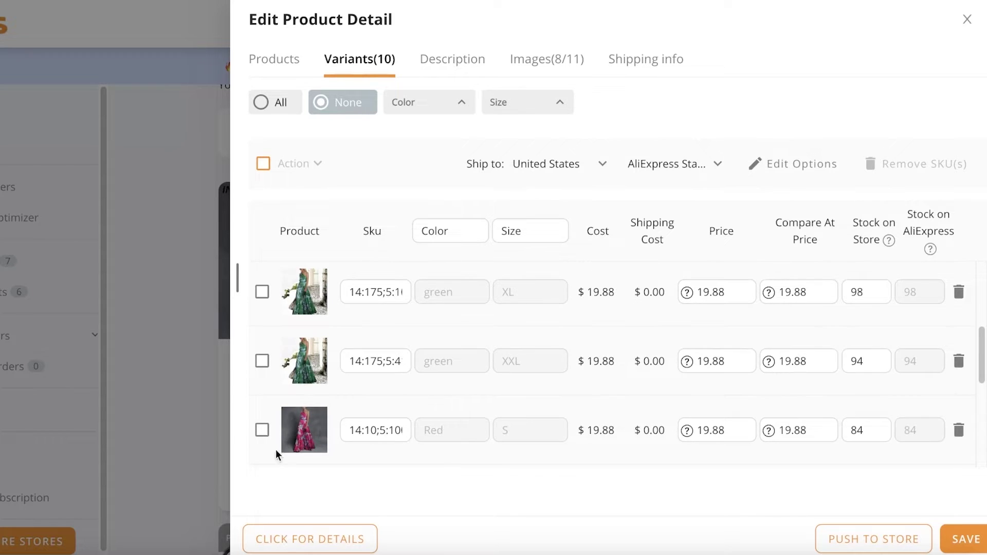
Step: Select all red variants of the dress, sizes S, M, L, XL and XXL
{"action": "scroll", "coordinate": [297, 375], "scroll_direction": "down", "scroll_amount": 1}
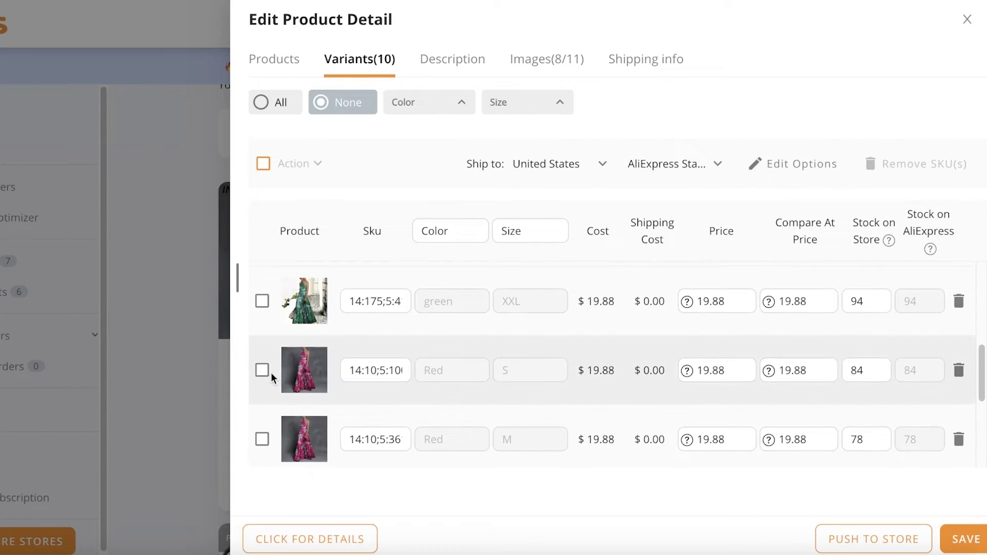
{"action": "left_click", "coordinate": [263, 369]}
{"action": "scroll", "coordinate": [262, 385], "scroll_direction": "down", "scroll_amount": 1}
{"action": "scroll", "coordinate": [262, 401], "scroll_direction": "down", "scroll_amount": 2}
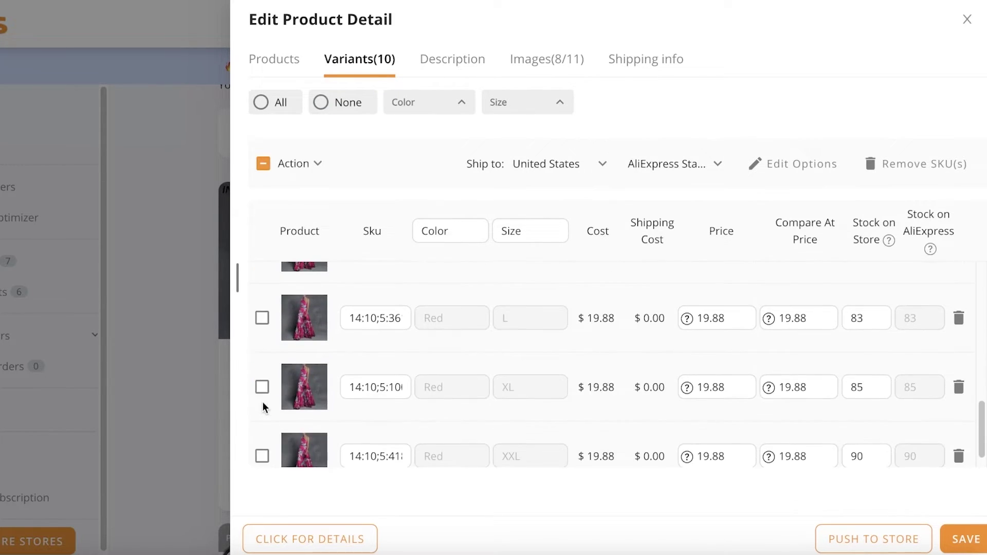
{"action": "left_click", "coordinate": [263, 385]}
{"action": "left_click", "coordinate": [262, 318]}
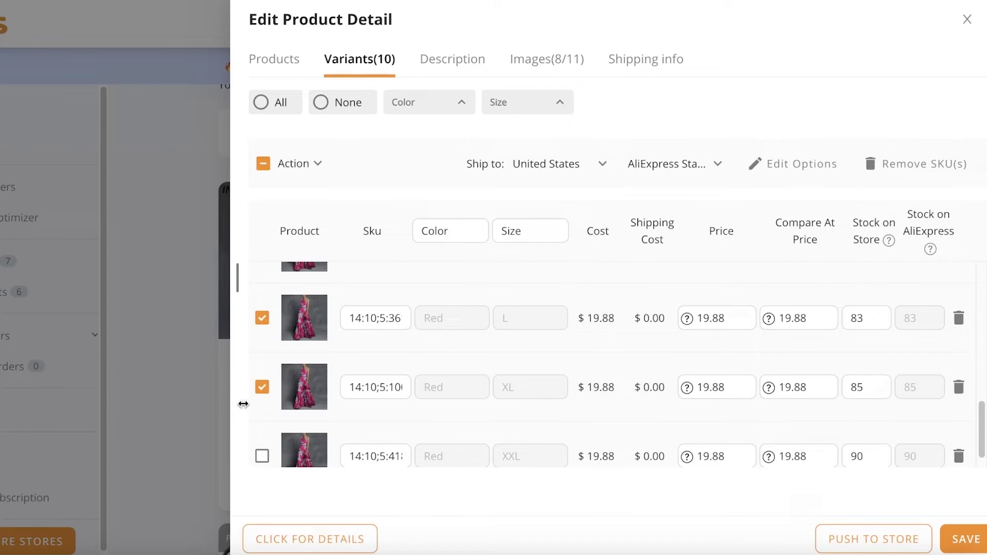
{"action": "left_click", "coordinate": [262, 455]}
{"action": "scroll", "coordinate": [690, 347], "scroll_direction": "up", "scroll_amount": 2}
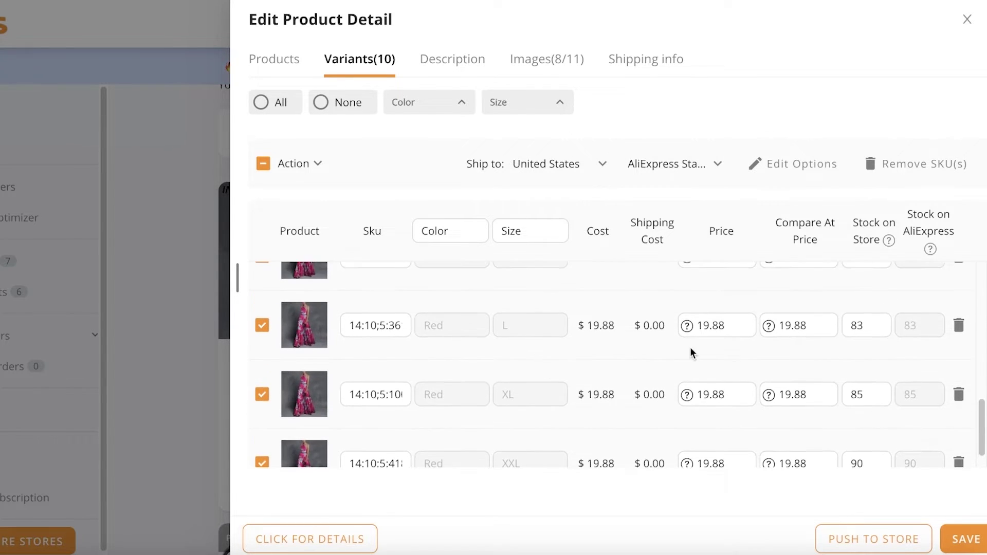
{"action": "scroll", "coordinate": [711, 350], "scroll_direction": "down", "scroll_amount": 2}
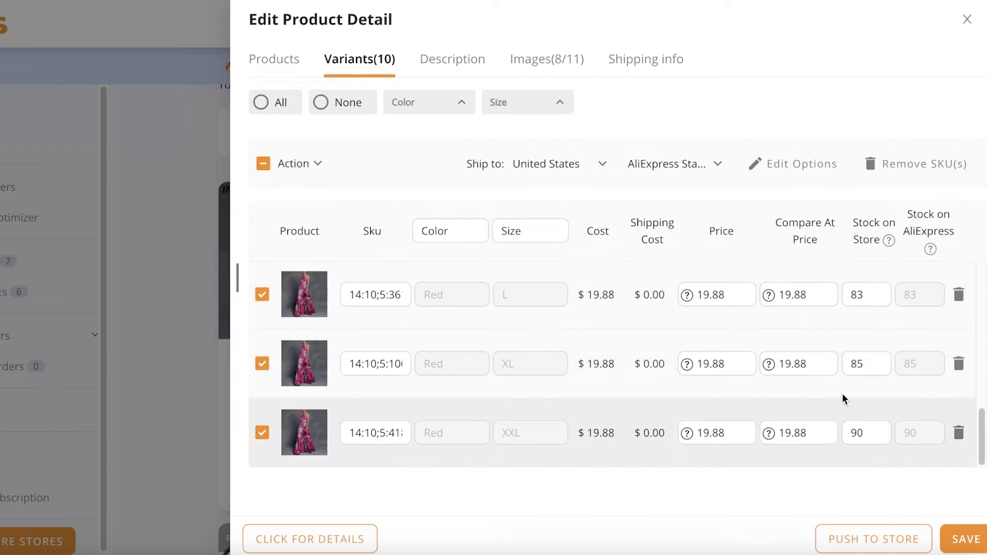
{"action": "scroll", "coordinate": [838, 392], "scroll_direction": "up", "scroll_amount": 8}
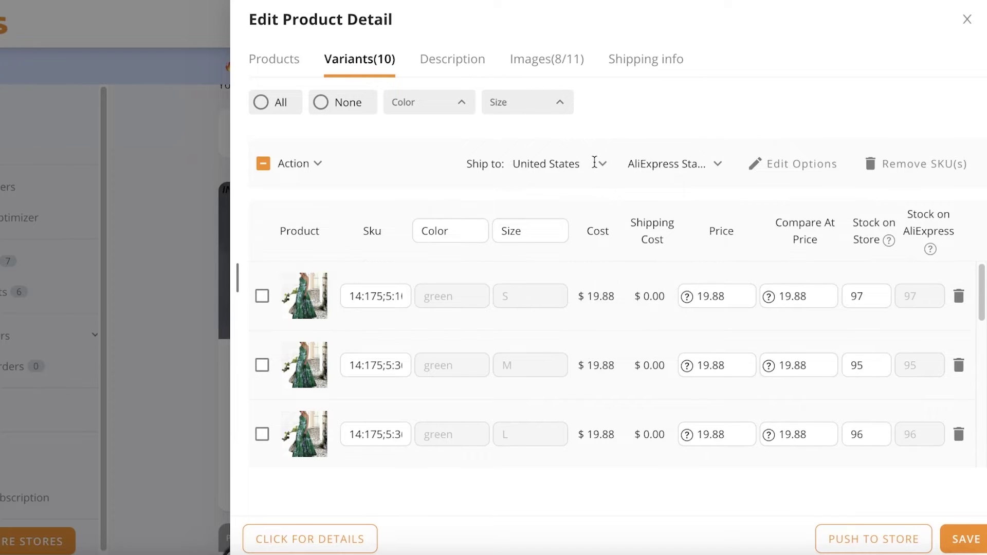
Step: Try to clear the name of the green color in the product options, and leave the options without changes
{"action": "left_click", "coordinate": [773, 175]}
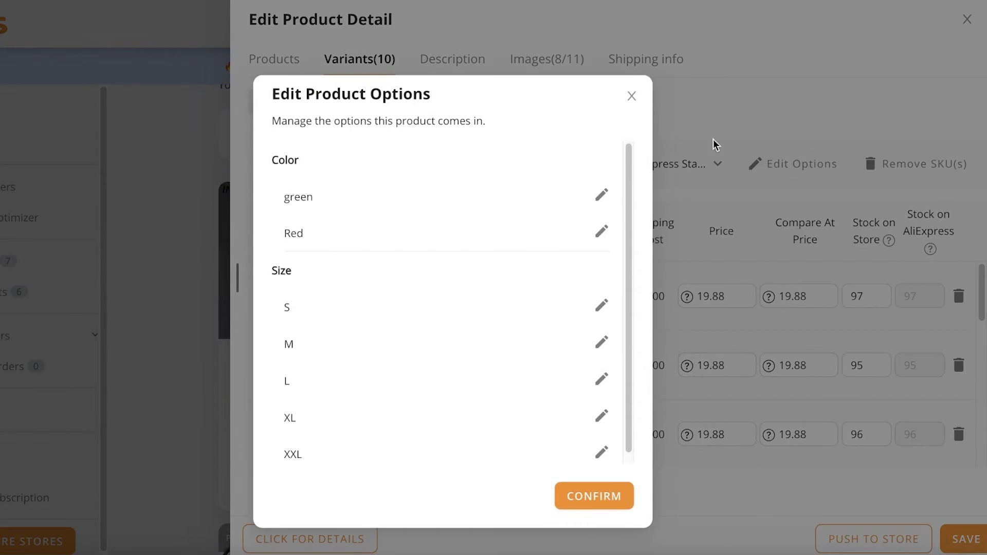
{"action": "left_click", "coordinate": [632, 97]}
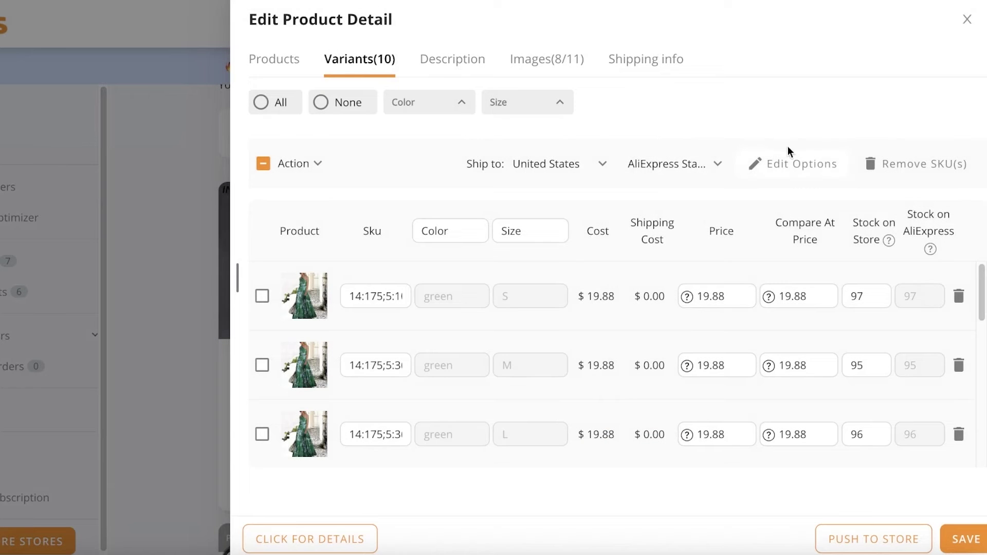
{"action": "left_click", "coordinate": [795, 164]}
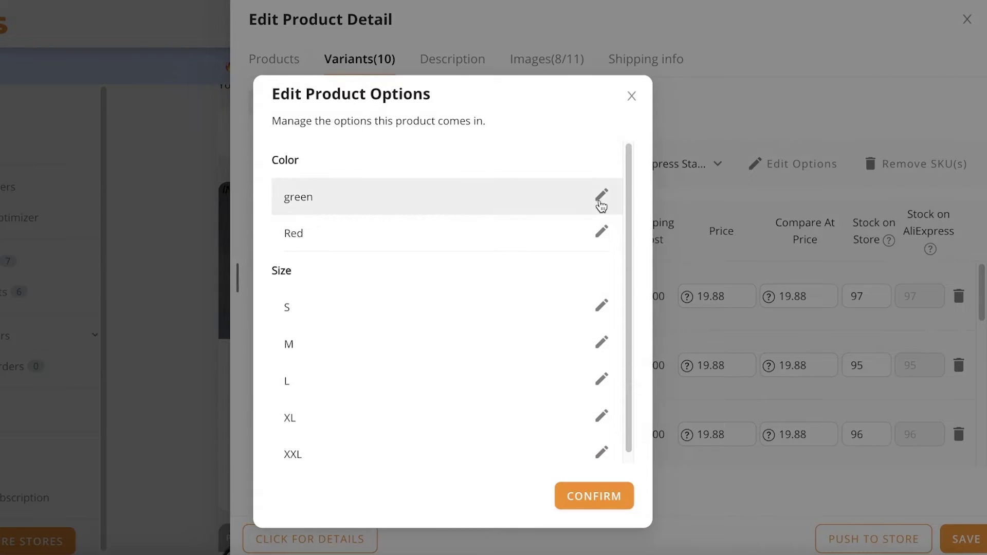
{"action": "left_click", "coordinate": [600, 195]}
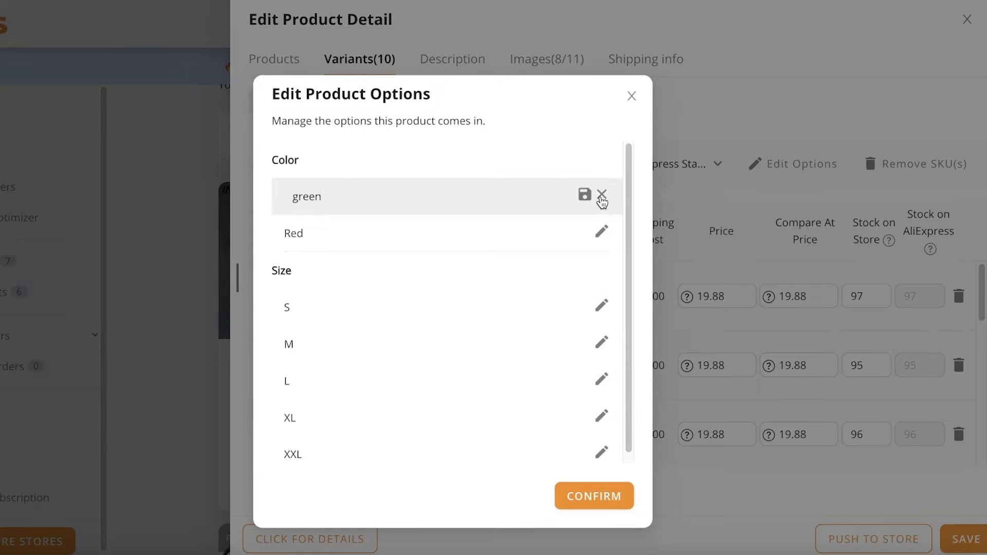
{"action": "left_click", "coordinate": [602, 196]}
{"action": "left_click", "coordinate": [602, 195]}
{"action": "double_click", "coordinate": [460, 199]}
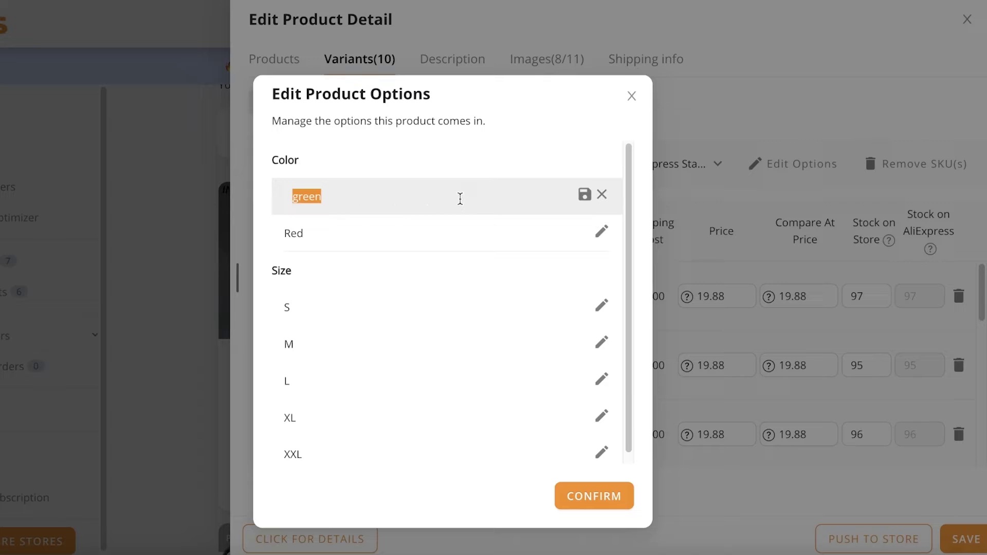
{"action": "key", "text": "BackSpace"}
{"action": "left_click", "coordinate": [585, 194]}
{"action": "left_click", "coordinate": [601, 195]}
{"action": "left_click", "coordinate": [631, 96]}
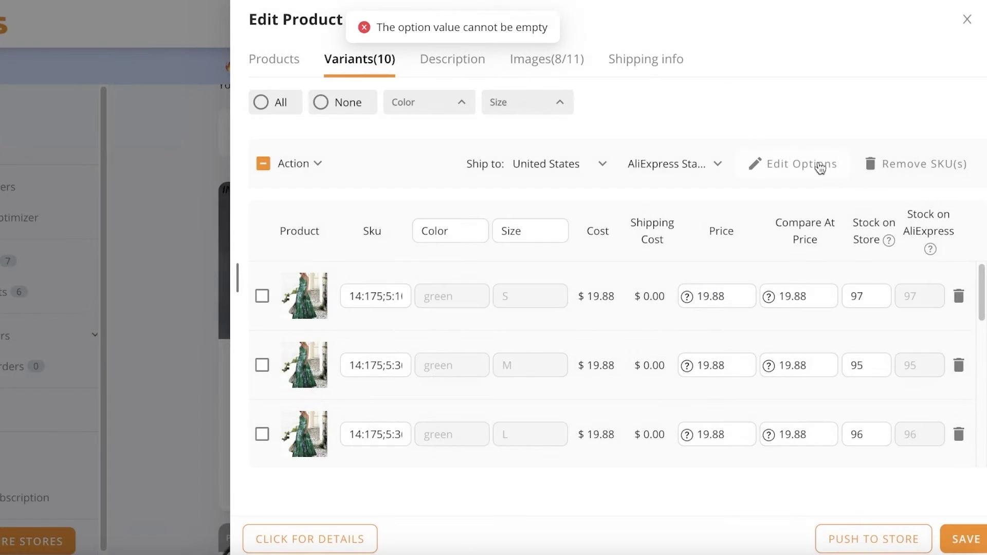
Step: Set the store price of the green size S variant to 22.88
{"action": "scroll", "coordinate": [833, 279], "scroll_direction": "down", "scroll_amount": 2}
{"action": "scroll", "coordinate": [843, 310], "scroll_direction": "up", "scroll_amount": 2}
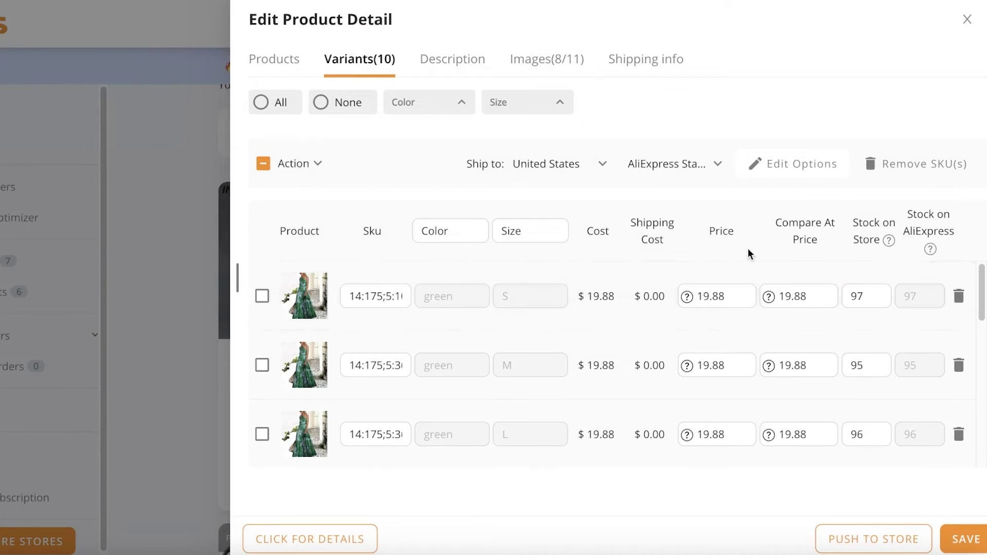
{"action": "left_click", "coordinate": [744, 294]}
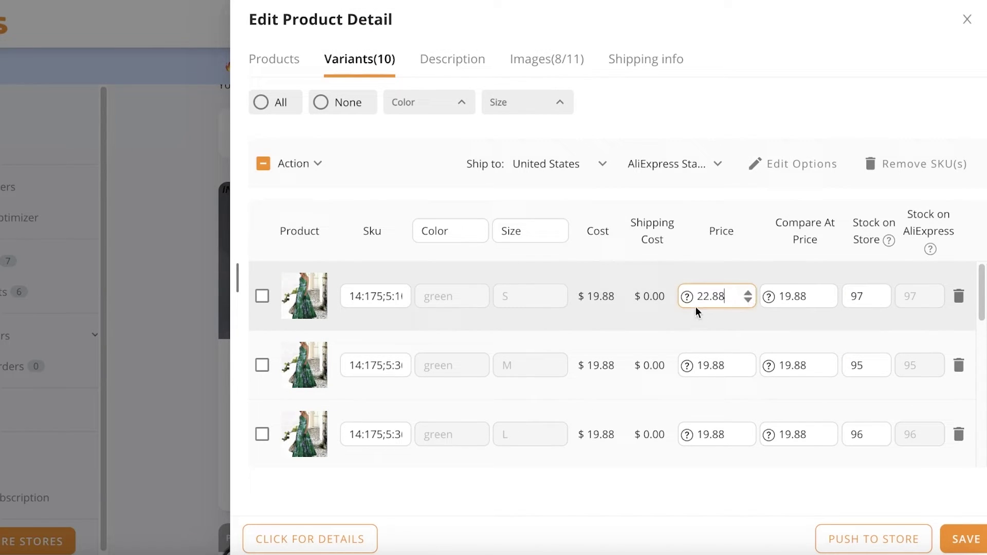
{"action": "double_click", "coordinate": [734, 291]}
{"action": "left_click", "coordinate": [730, 296]}
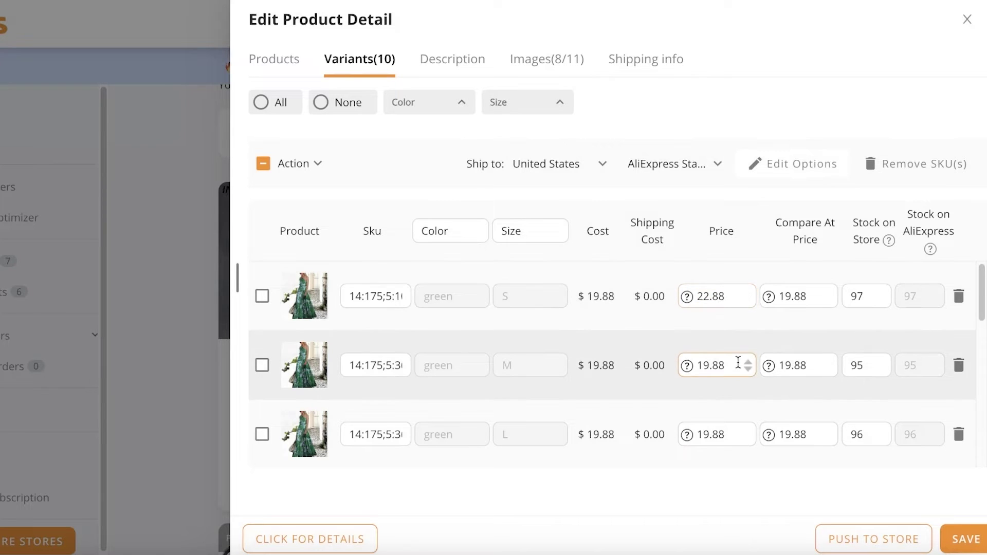
{"action": "left_click", "coordinate": [748, 370]}
Step: Deselect all of the dress's product images and select only the cover image
{"action": "left_click", "coordinate": [532, 59]}
{"action": "scroll", "coordinate": [514, 231], "scroll_direction": "down", "scroll_amount": 3}
{"action": "scroll", "coordinate": [517, 264], "scroll_direction": "up", "scroll_amount": 3}
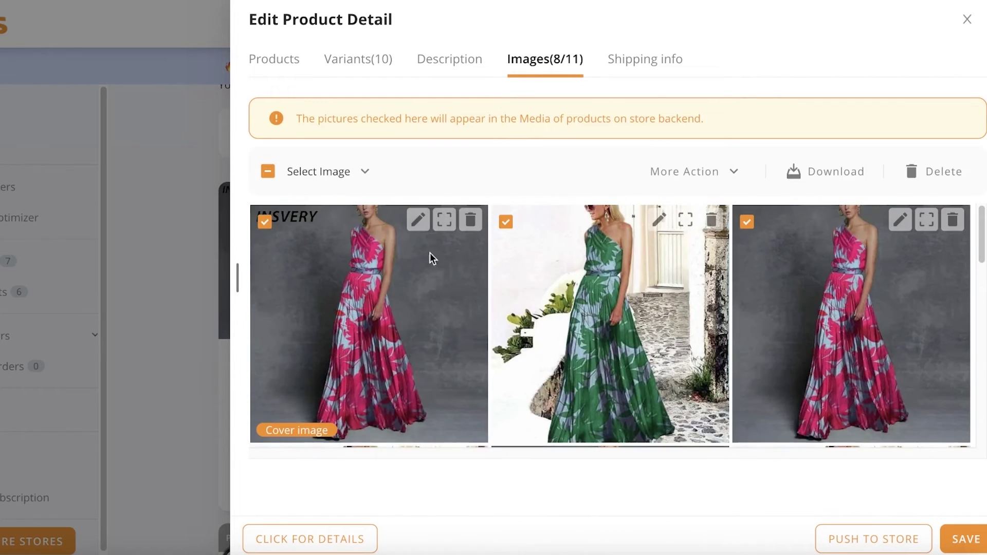
{"action": "left_click", "coordinate": [268, 172]}
{"action": "left_click", "coordinate": [267, 172]}
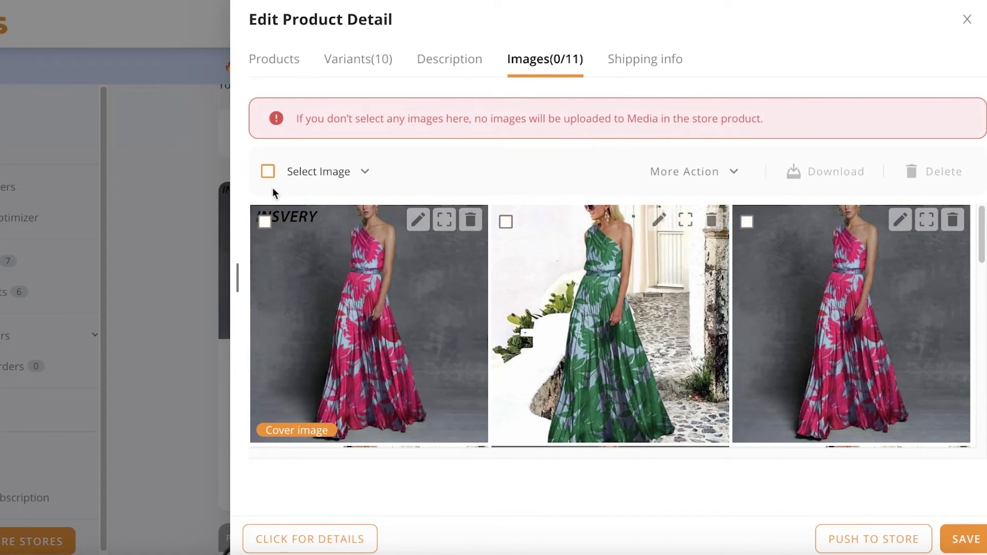
{"action": "left_click", "coordinate": [265, 223]}
Step: Add the size chart image to the images selected for the store product
{"action": "scroll", "coordinate": [726, 227], "scroll_direction": "down", "scroll_amount": 4}
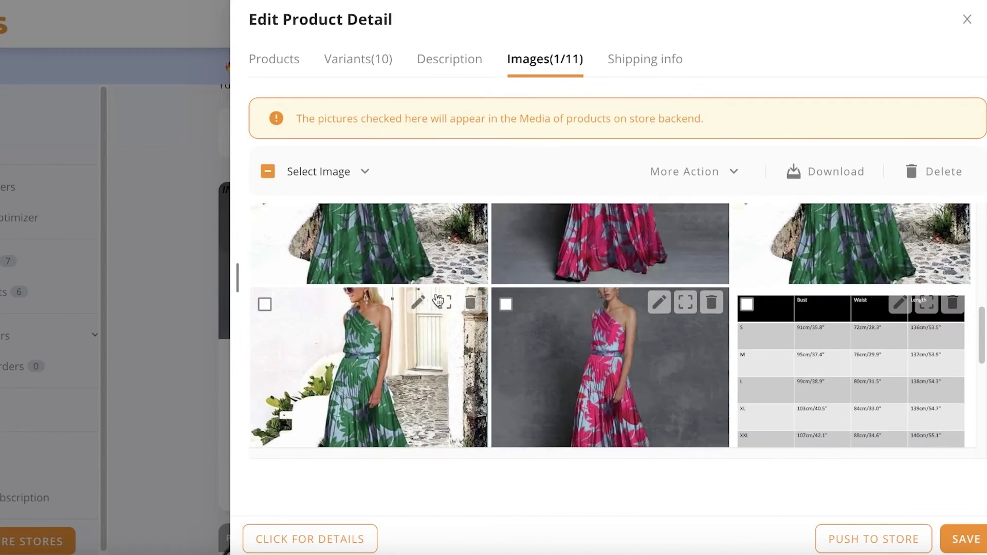
{"action": "scroll", "coordinate": [586, 291], "scroll_direction": "down", "scroll_amount": 8}
{"action": "scroll", "coordinate": [587, 292], "scroll_direction": "up", "scroll_amount": 10}
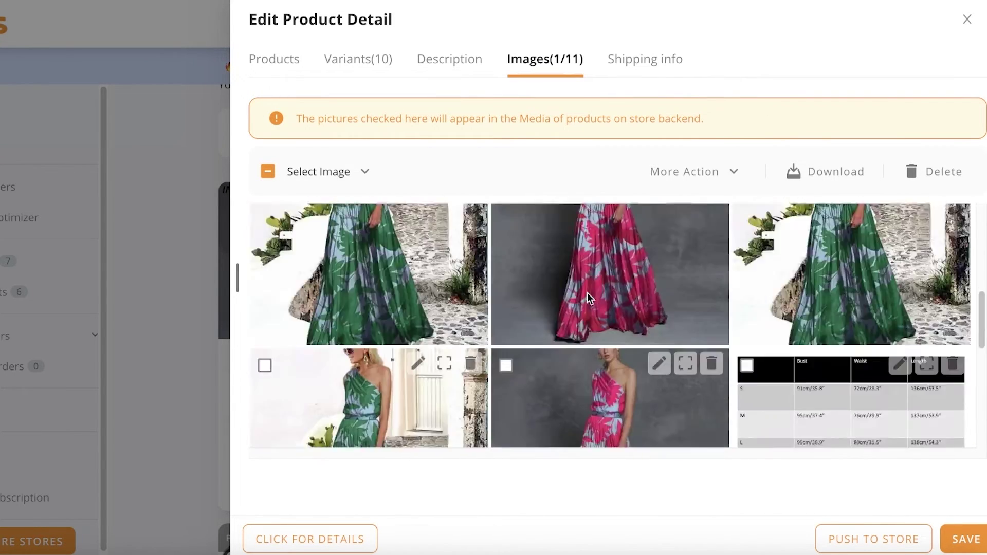
{"action": "scroll", "coordinate": [586, 292], "scroll_direction": "down", "scroll_amount": 8}
{"action": "scroll", "coordinate": [390, 297], "scroll_direction": "down", "scroll_amount": 3}
{"action": "scroll", "coordinate": [401, 294], "scroll_direction": "up", "scroll_amount": 10}
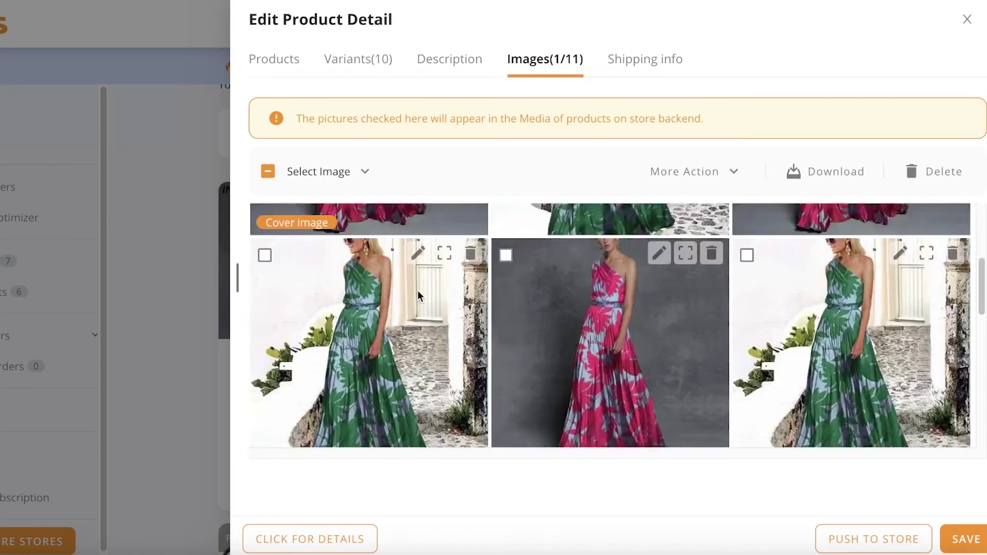
{"action": "scroll", "coordinate": [831, 242], "scroll_direction": "down", "scroll_amount": 5}
{"action": "scroll", "coordinate": [659, 270], "scroll_direction": "up", "scroll_amount": 5}
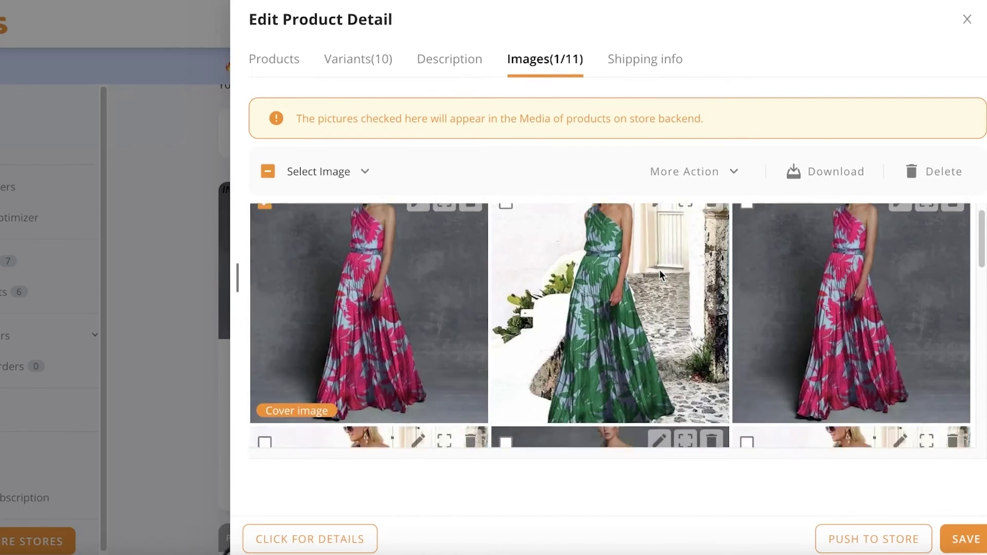
{"action": "scroll", "coordinate": [672, 282], "scroll_direction": "down", "scroll_amount": 5}
{"action": "scroll", "coordinate": [792, 315], "scroll_direction": "down", "scroll_amount": 4}
{"action": "scroll", "coordinate": [775, 271], "scroll_direction": "up", "scroll_amount": 1}
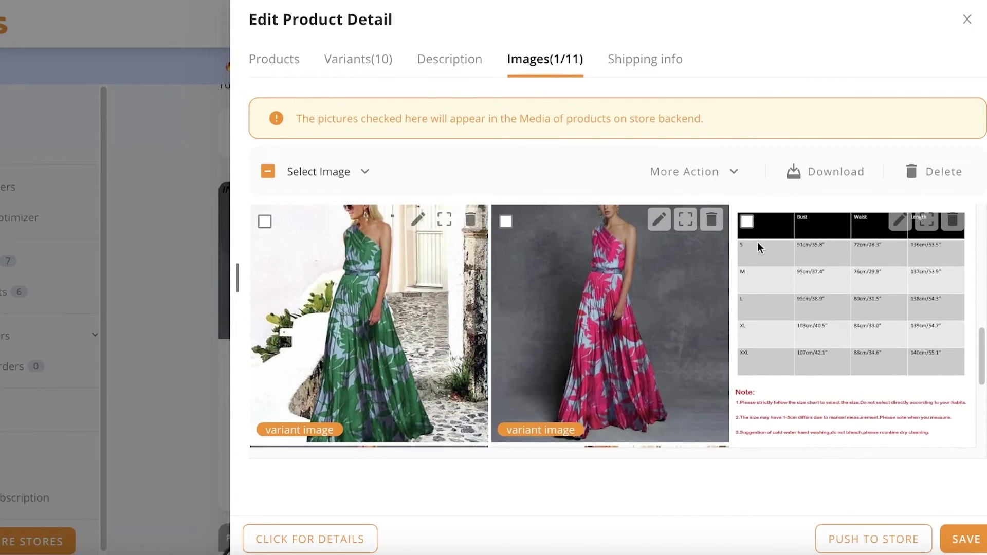
{"action": "left_click", "coordinate": [746, 222]}
{"action": "scroll", "coordinate": [650, 236], "scroll_direction": "up", "scroll_amount": 5}
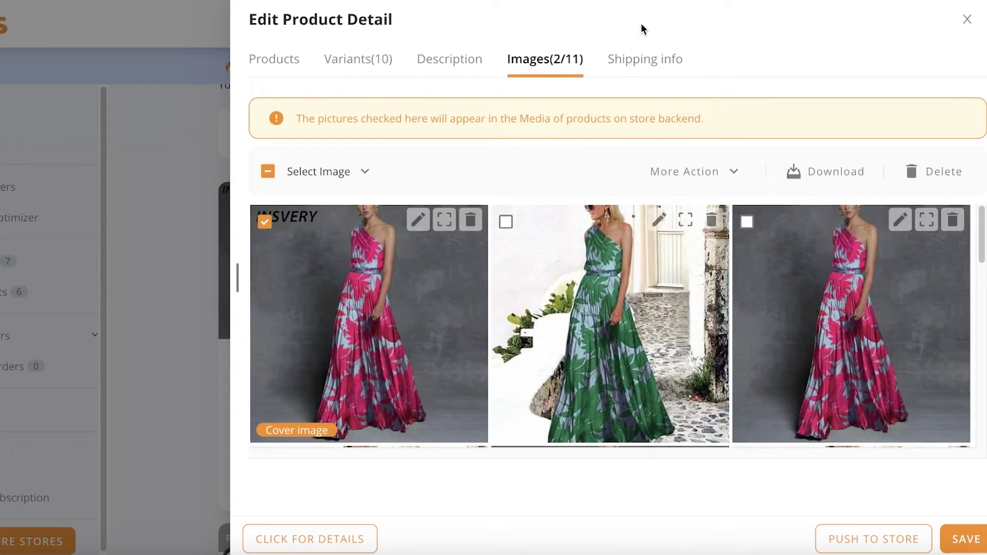
Step: Check the dress's AliExpress shipping options for Canada and save the edited product details
{"action": "left_click", "coordinate": [644, 61]}
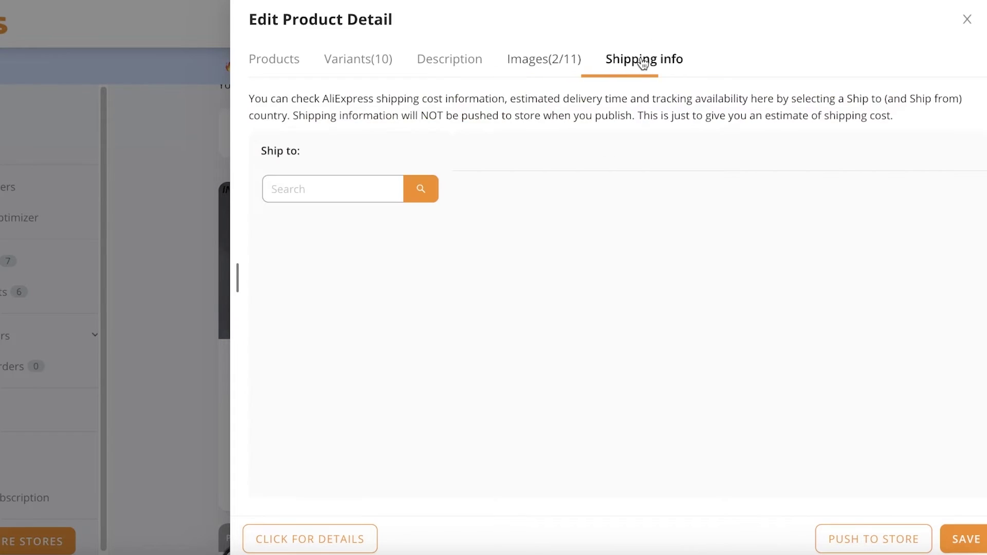
{"action": "left_click", "coordinate": [334, 196]}
{"action": "type", "text": "u"}
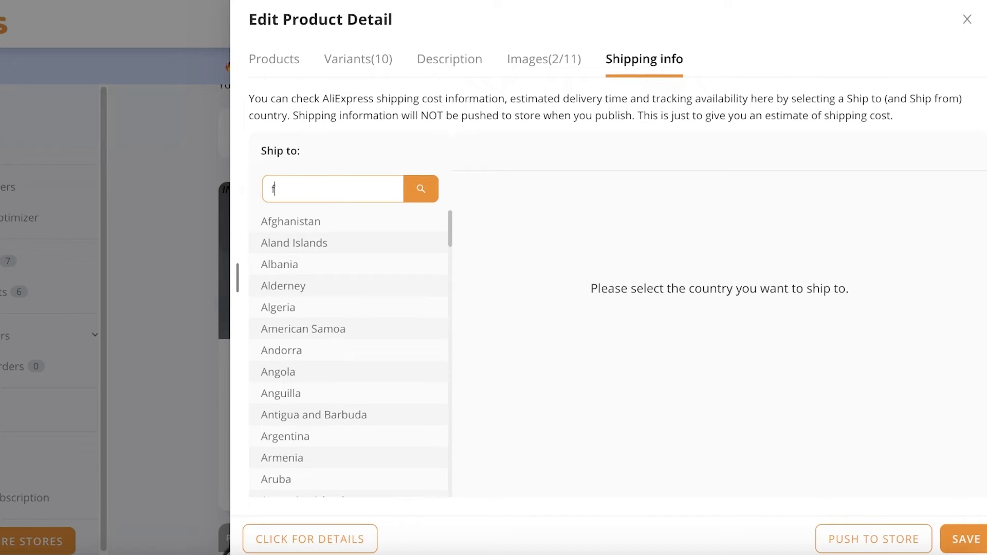
{"action": "type", "text": "q"}
{"action": "key", "text": "BackSpace"}
{"action": "type", "text": "anada"}
{"action": "scroll", "coordinate": [410, 262], "scroll_direction": "down", "scroll_amount": 5}
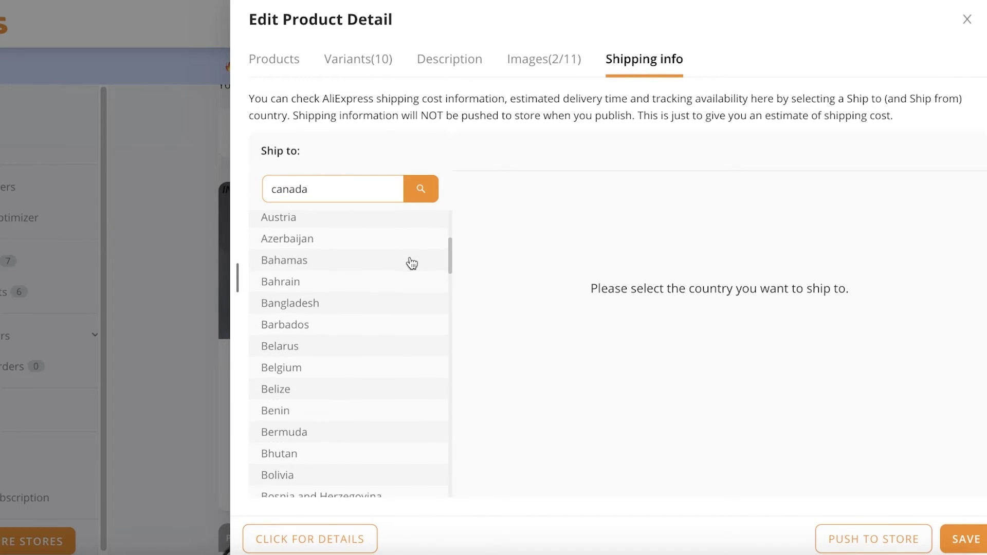
{"action": "scroll", "coordinate": [359, 313], "scroll_direction": "down", "scroll_amount": 6}
{"action": "left_click", "coordinate": [410, 199]}
{"action": "left_click", "coordinate": [348, 228]}
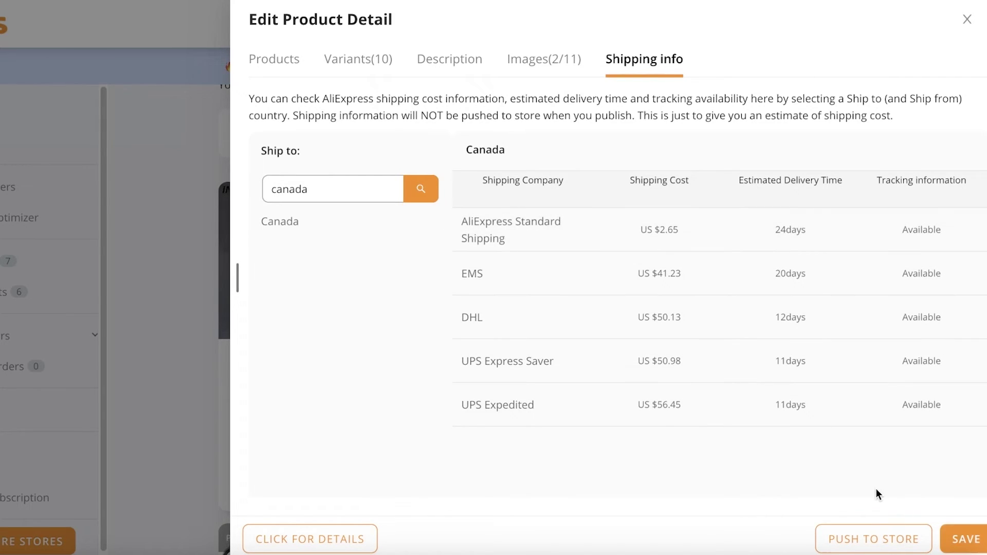
{"action": "left_click", "coordinate": [967, 540]}
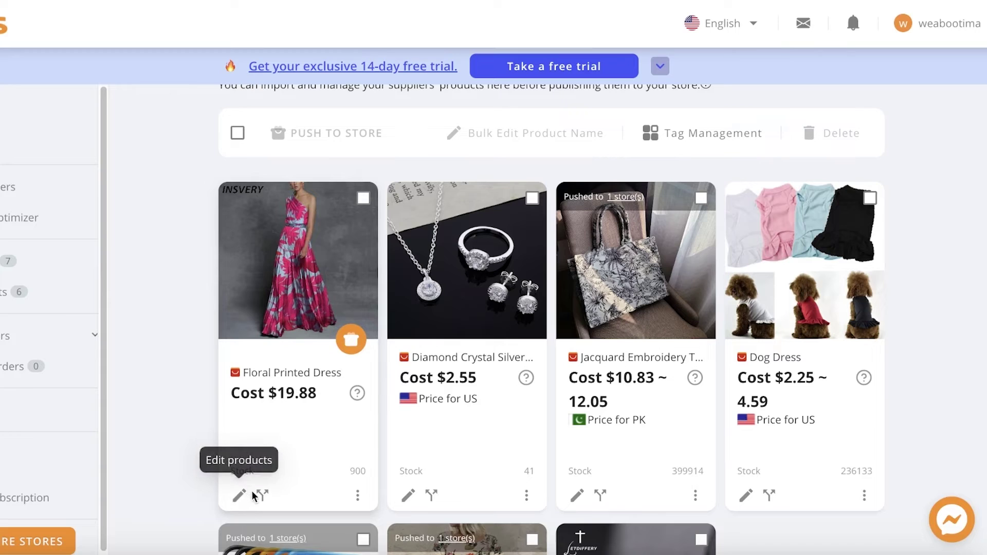
Step: Start pushing the Floral Printed Dress to the eb6d8b-2 store with the pricing rule applied
{"action": "left_click", "coordinate": [351, 338]}
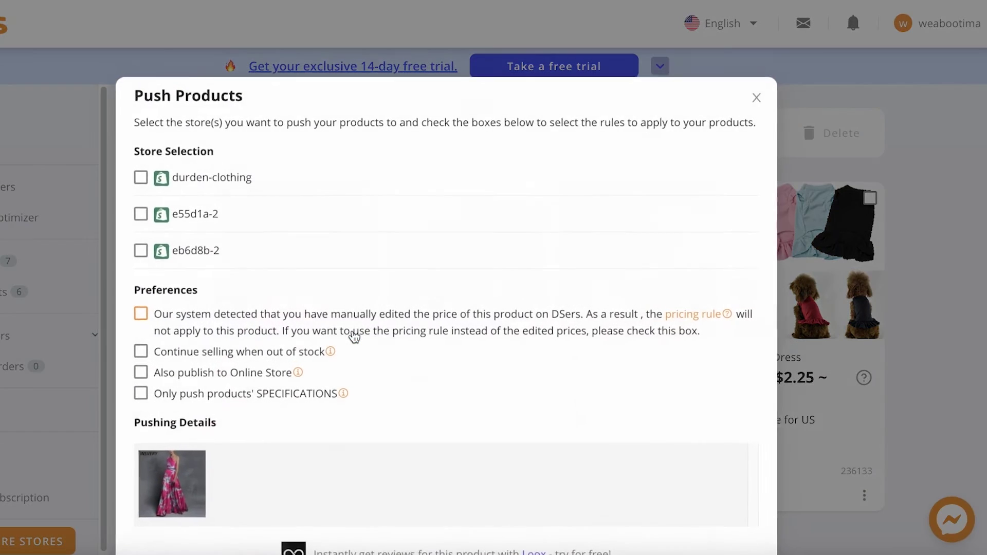
{"action": "left_click", "coordinate": [176, 251]}
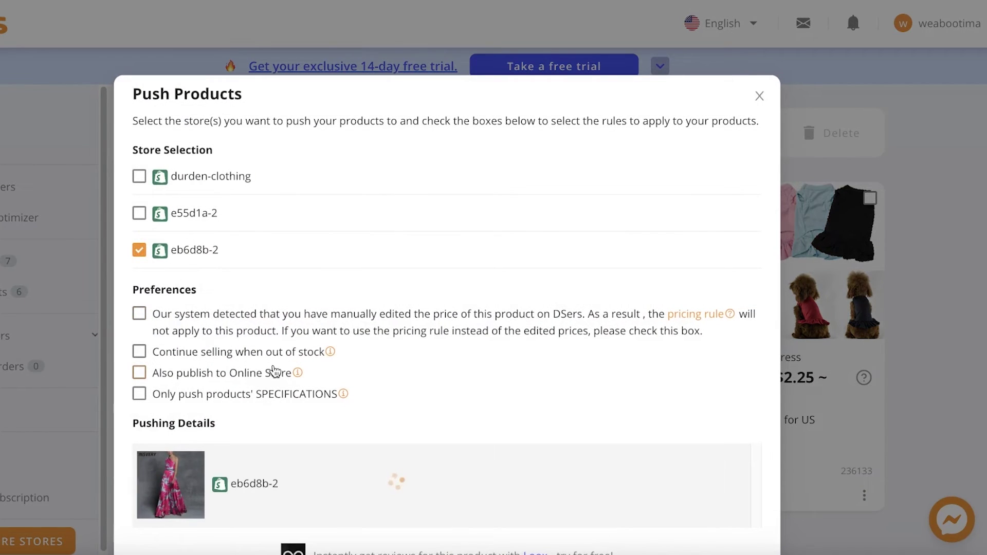
{"action": "left_click", "coordinate": [259, 334]}
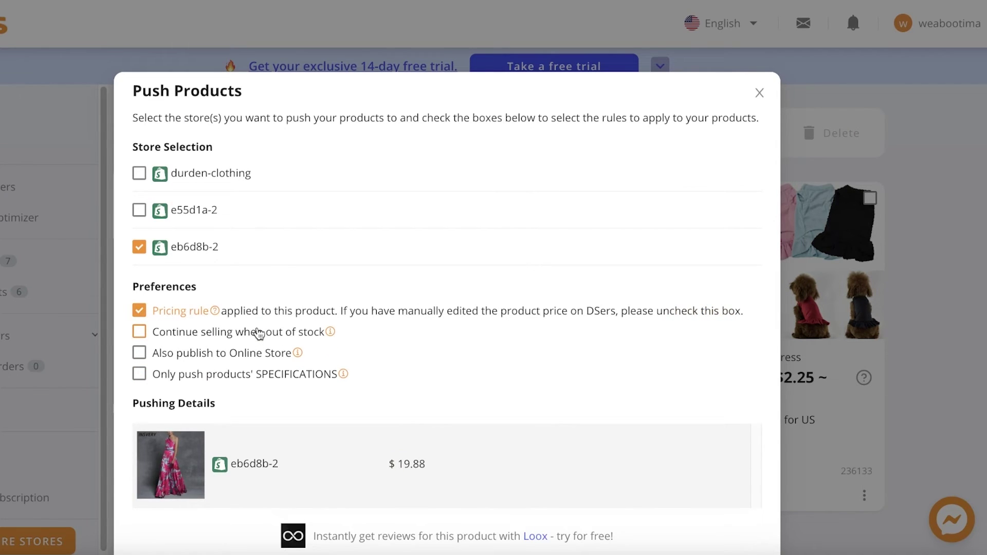
{"action": "scroll", "coordinate": [326, 315], "scroll_direction": "down", "scroll_amount": 2}
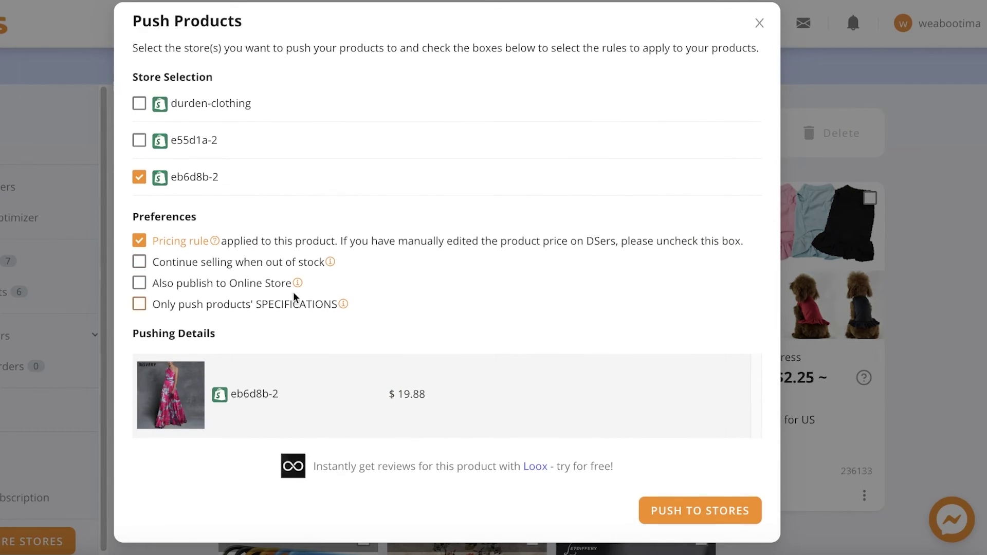
Step: Push the dress to the store with Online Store publishing enabled and the pricing rule turned off, keeping the manually edited prices
{"action": "left_click", "coordinate": [288, 258]}
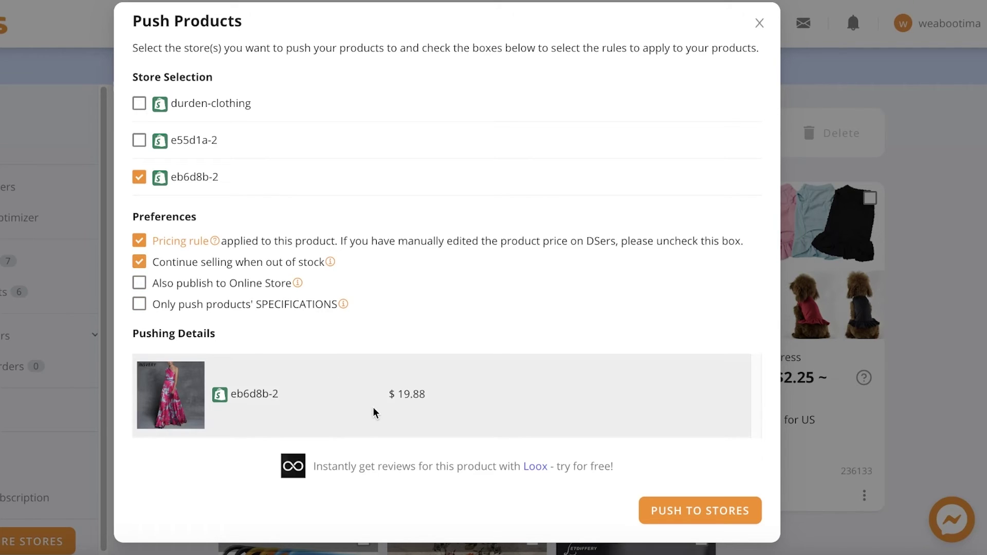
{"action": "left_click", "coordinate": [284, 269]}
{"action": "left_click", "coordinate": [245, 289]}
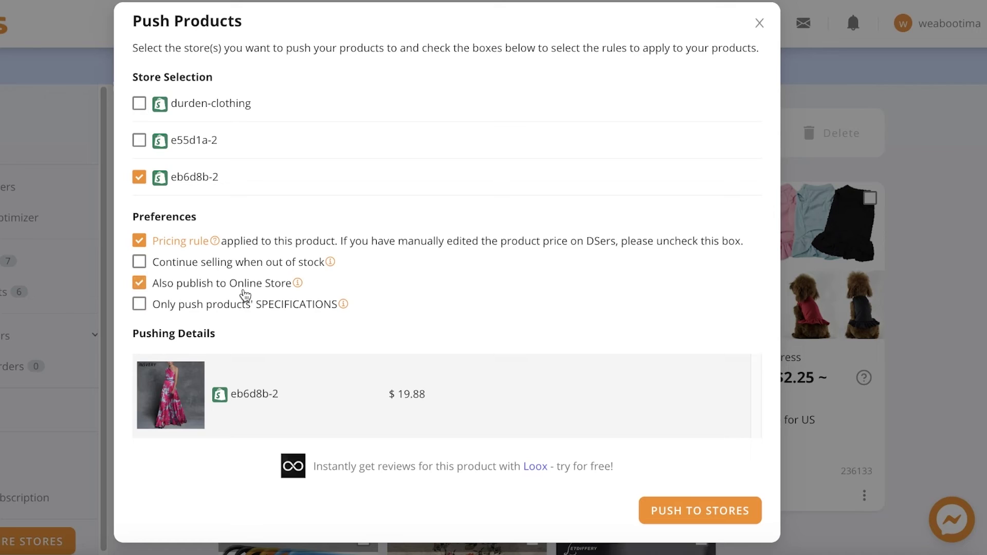
{"action": "double_click", "coordinate": [245, 290]}
{"action": "left_click", "coordinate": [215, 319]}
{"action": "left_click", "coordinate": [312, 245]}
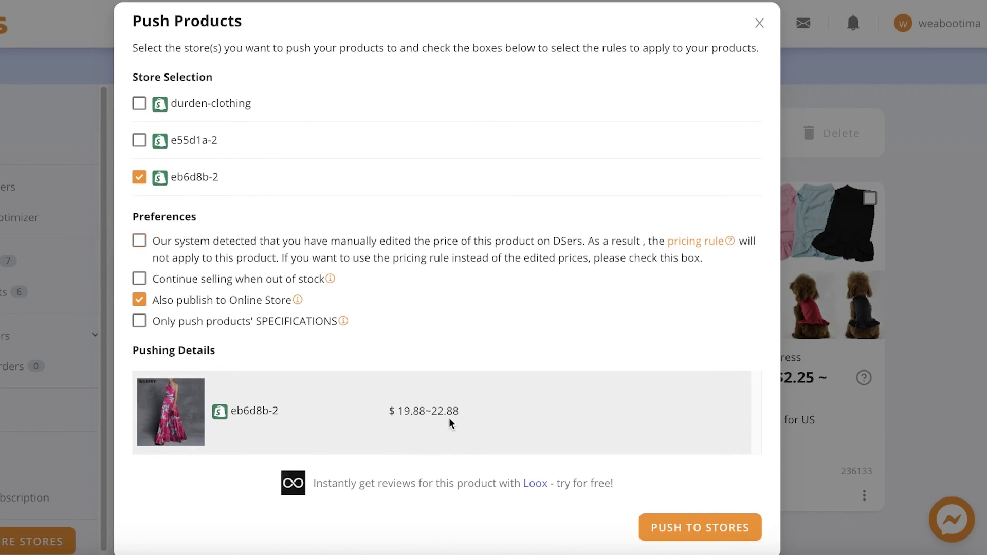
{"action": "left_click", "coordinate": [699, 527]}
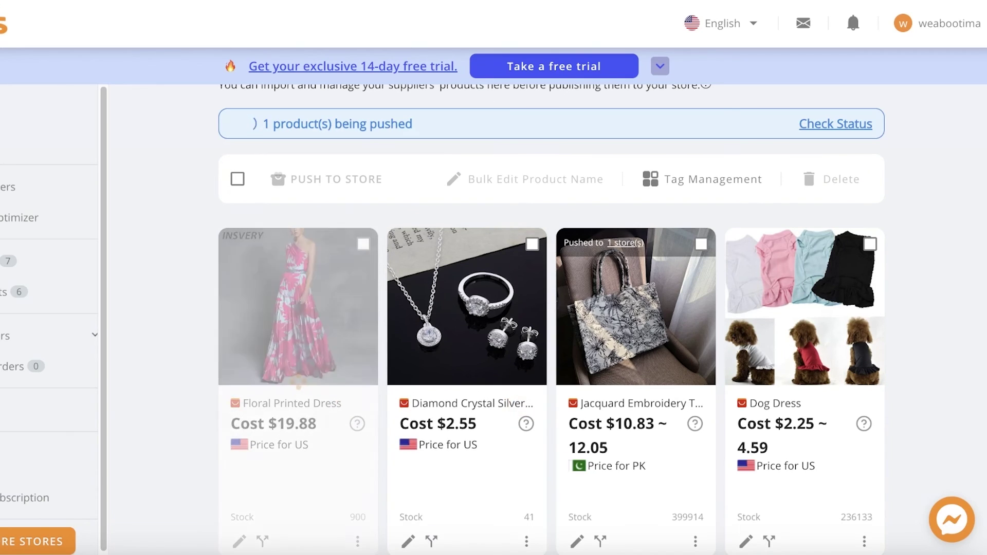
Step: Switch to the Shopify admin, preview the Floral Printed Dress's store page from the product list, and return to the list
{"action": "left_click", "coordinate": [319, 2]}
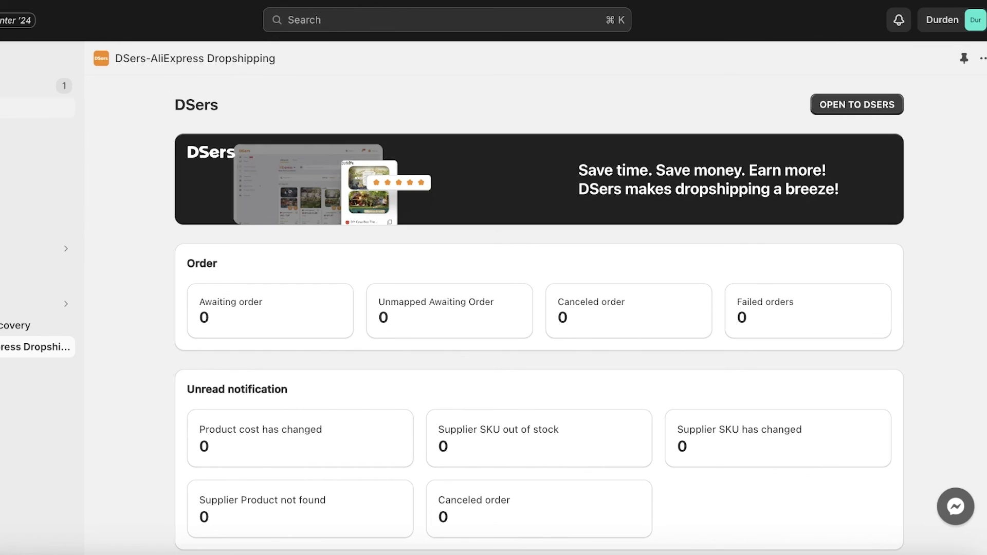
{"action": "left_click", "coordinate": [31, 107]}
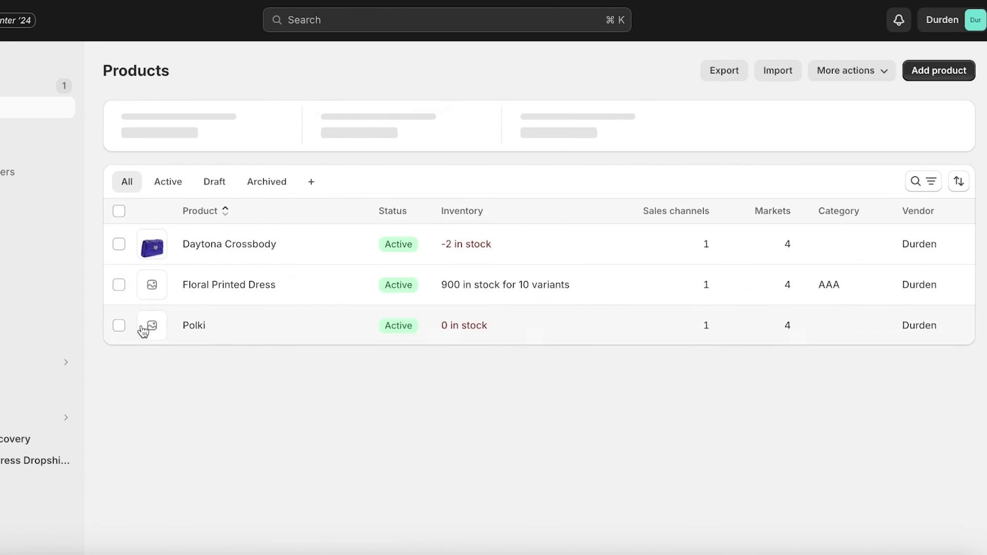
{"action": "left_click", "coordinate": [298, 286]}
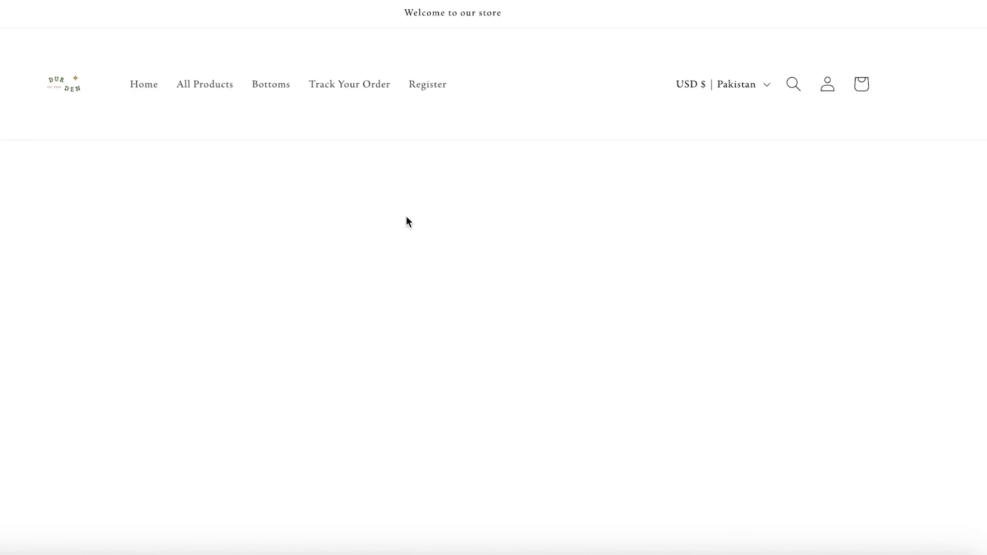
{"action": "scroll", "coordinate": [547, 323], "scroll_direction": "down", "scroll_amount": 3}
{"action": "scroll", "coordinate": [546, 319], "scroll_direction": "up", "scroll_amount": 3}
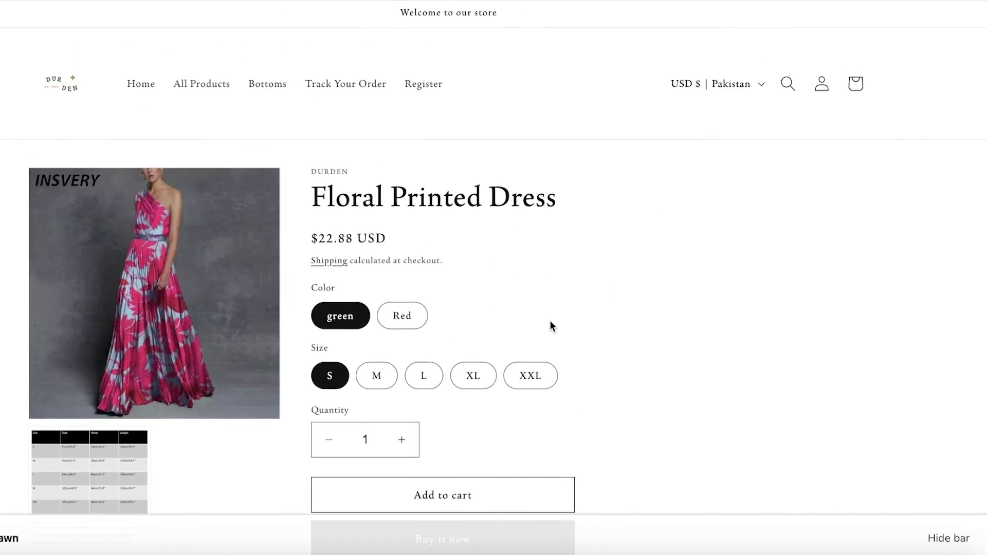
{"action": "scroll", "coordinate": [571, 342], "scroll_direction": "down", "scroll_amount": 2}
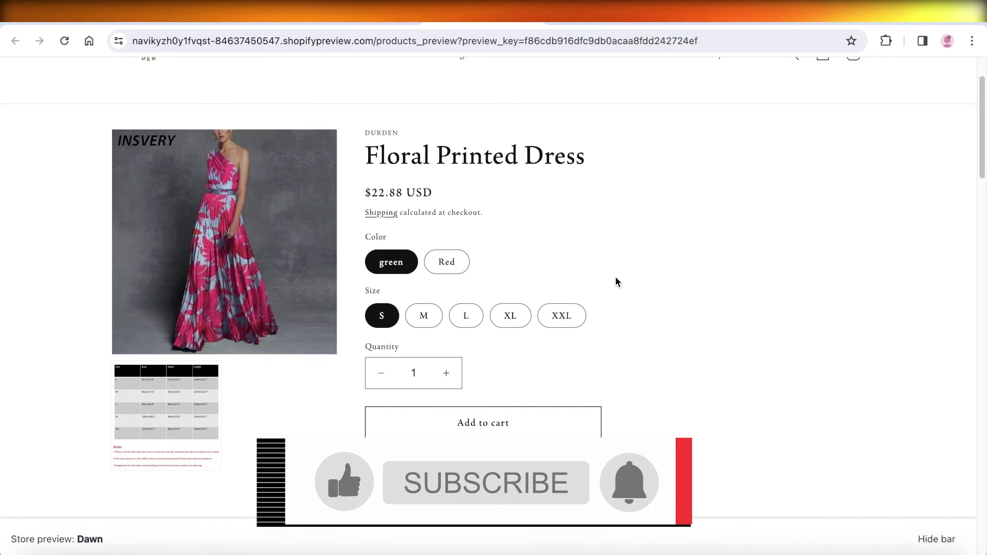
{"action": "left_click", "coordinate": [399, 24]}
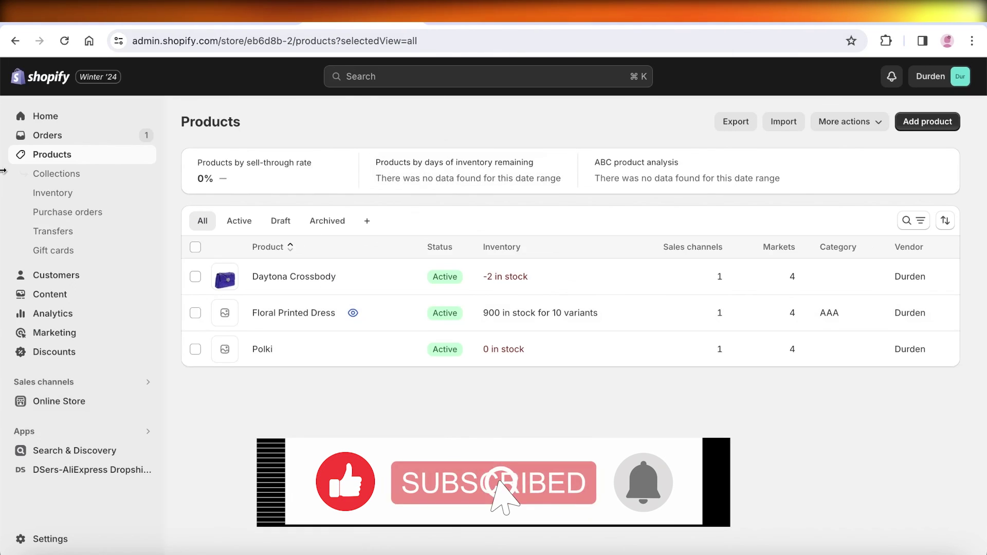